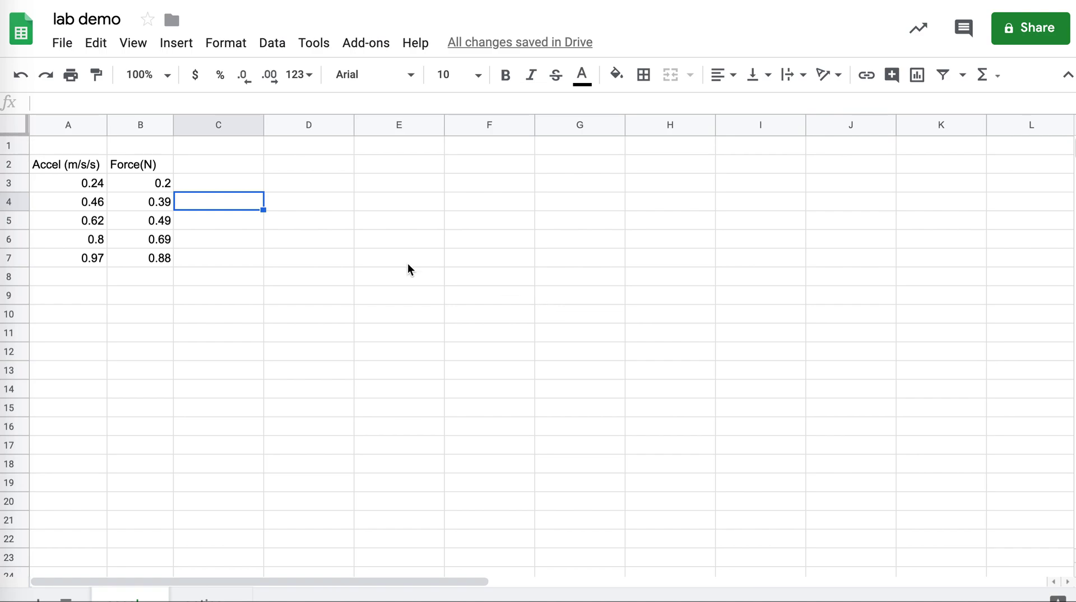
Label the two data columns by entering x in cell A1 and y in cell B1
click(78, 144)
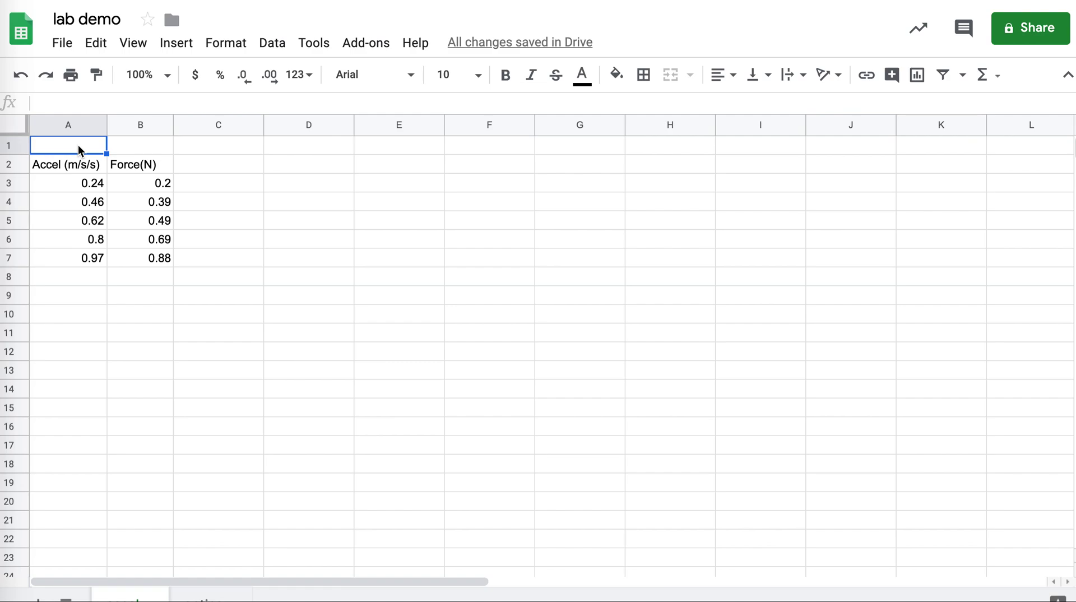
text(x)
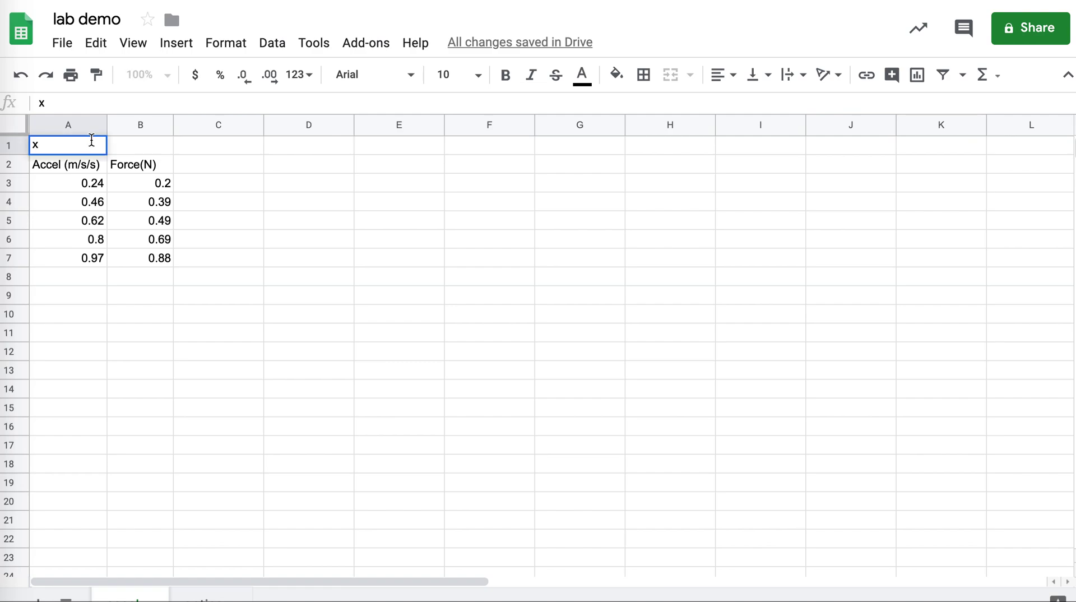
click(148, 145)
text(y)
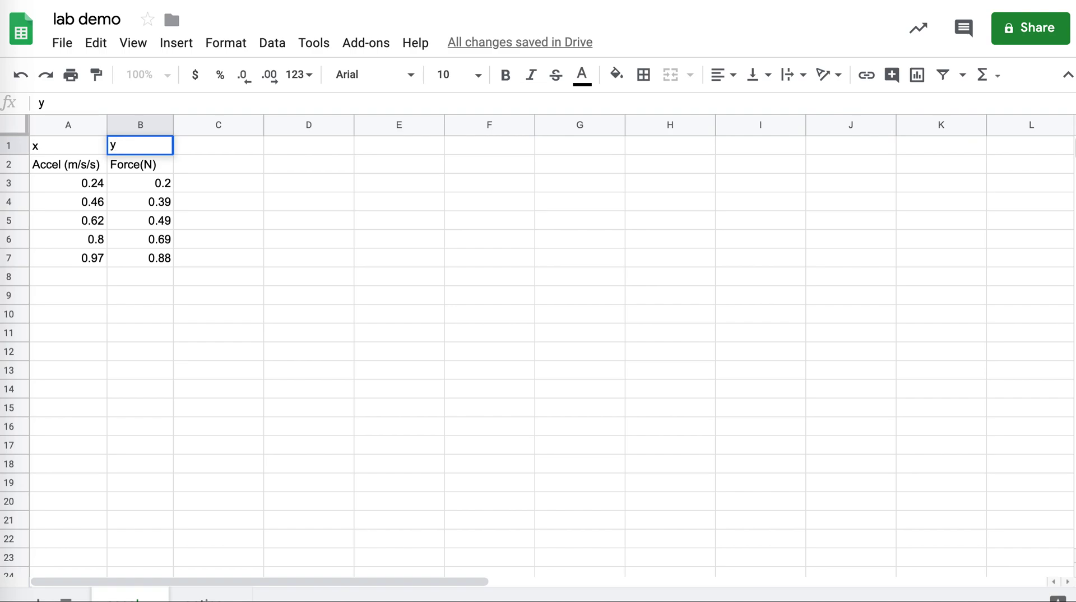
Insert a chart from the acceleration and force data in A2:B7 and place it beside the data, clear of both columns
drag(85, 165, 145, 255)
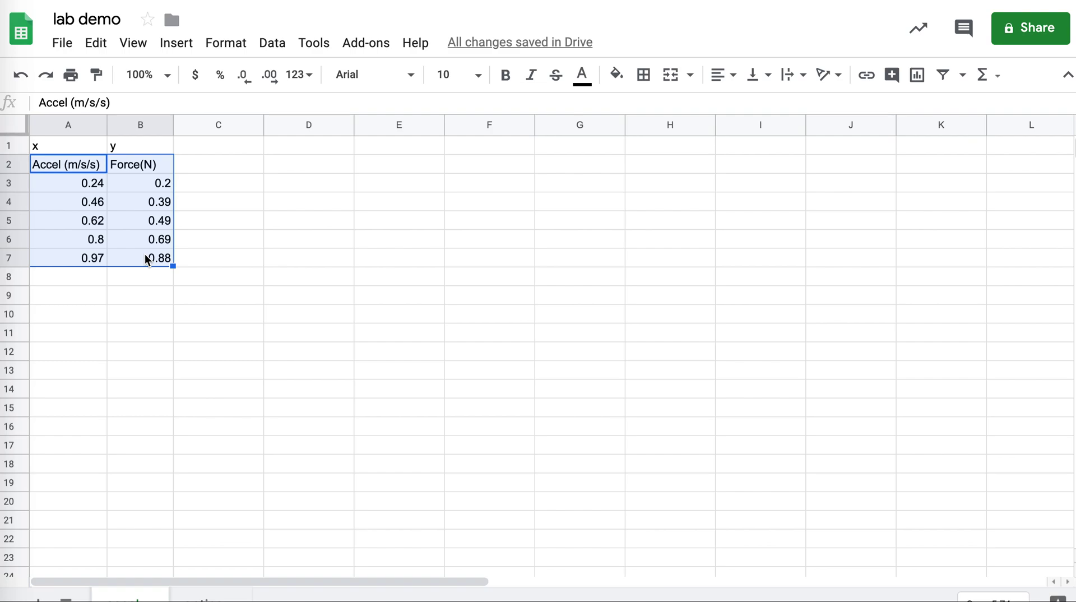
click(178, 45)
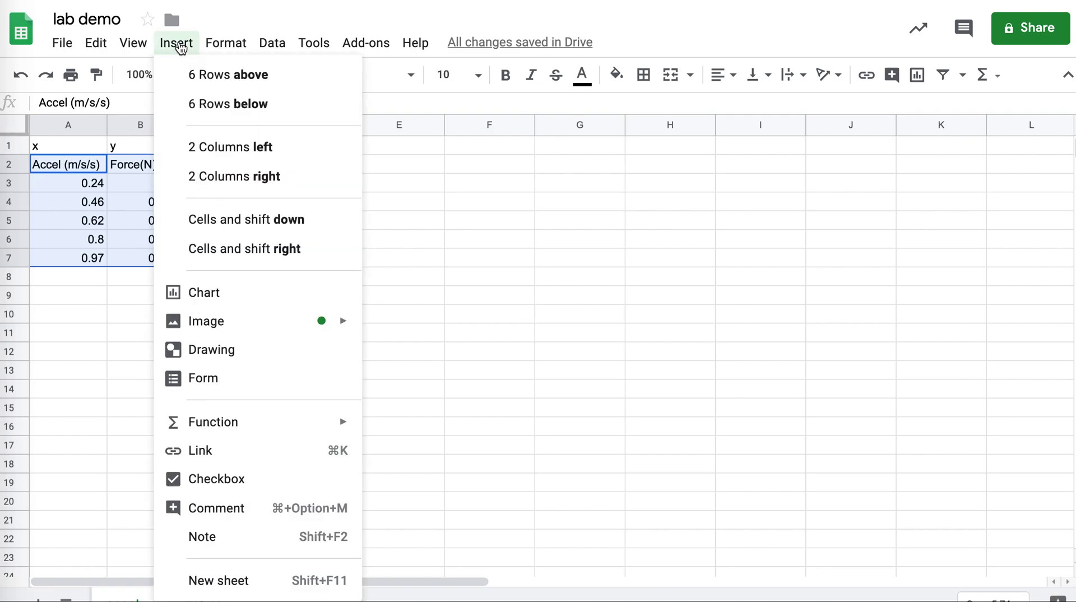
click(209, 297)
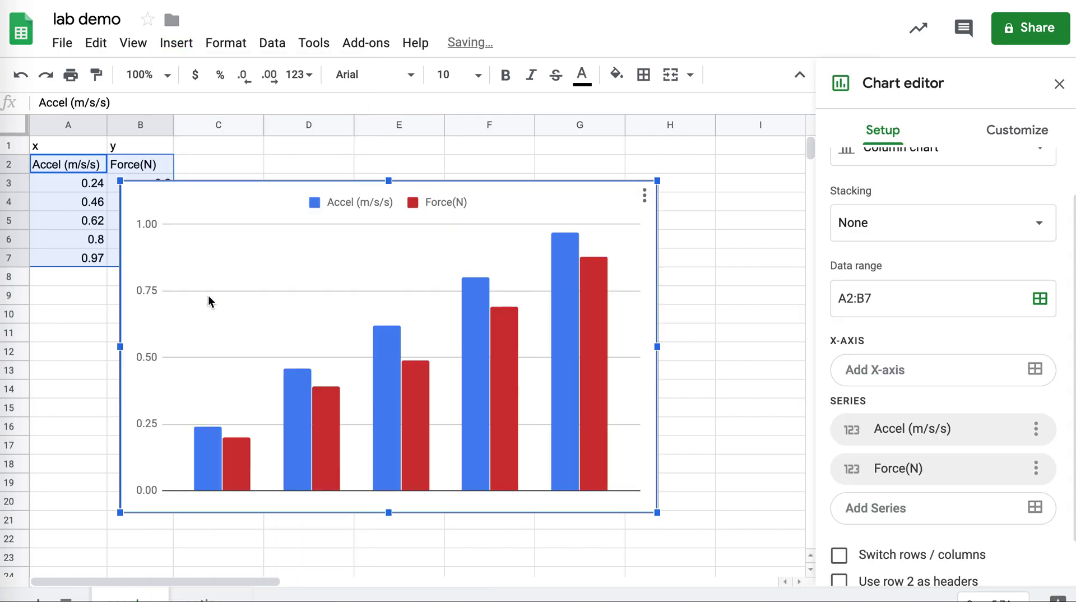
drag(218, 260, 309, 232)
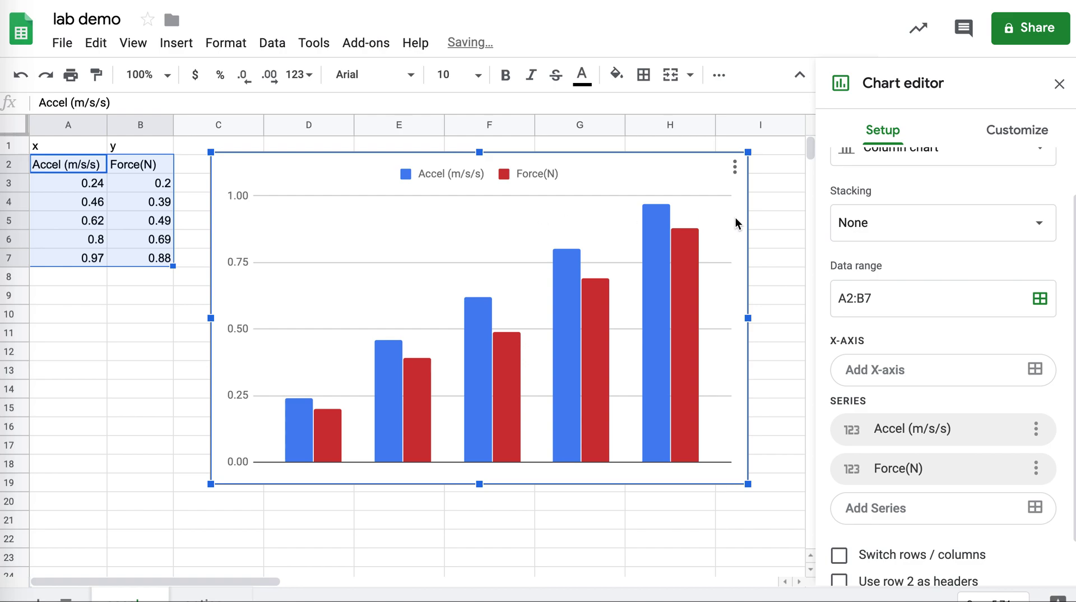
Change the chart type from column to scatter chart
scroll(905, 310, up, 2)
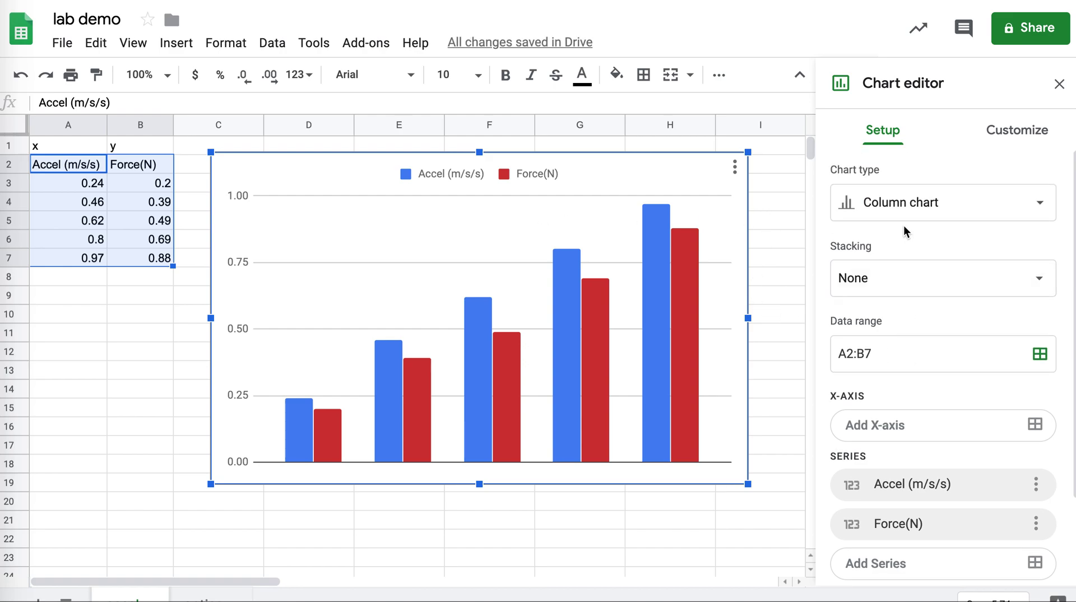
click(903, 208)
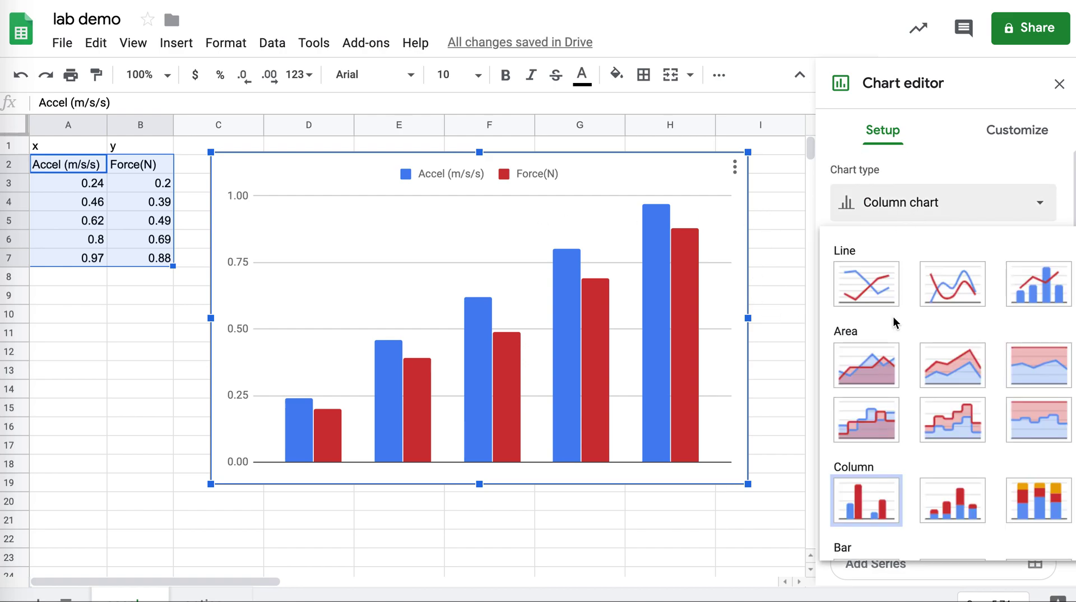
scroll(893, 320, down, 2)
scroll(892, 316, down, 5)
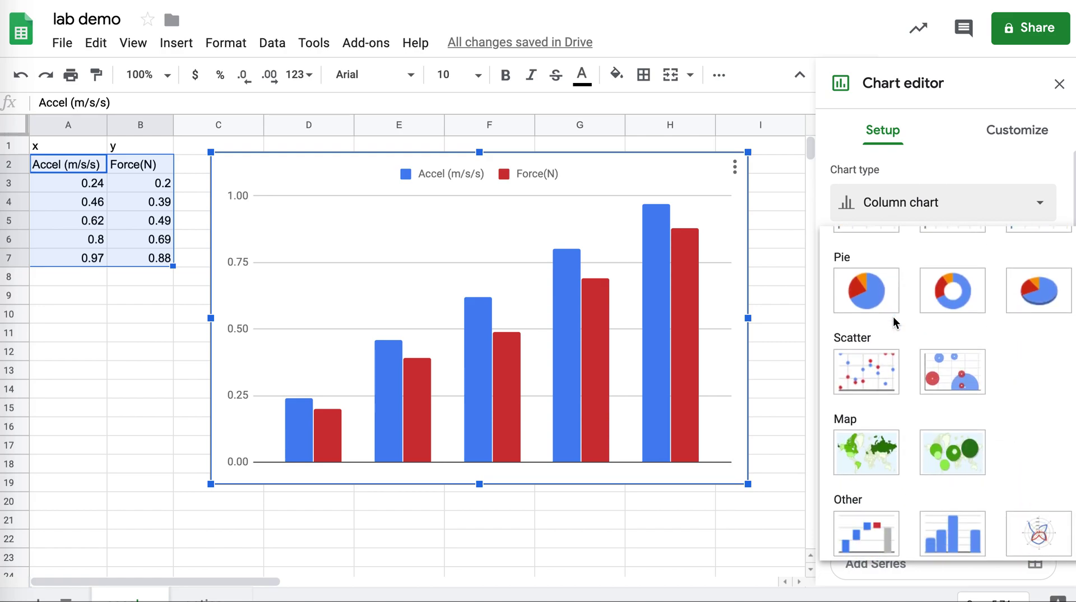
click(866, 367)
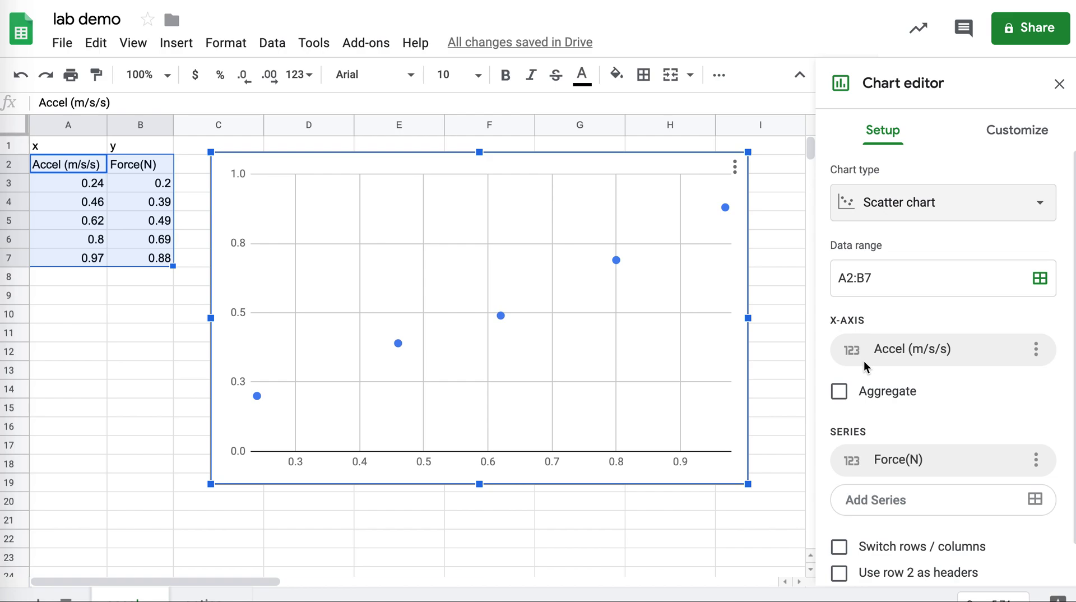
Set the chart title to "Force vs. Acceleration"
click(1009, 134)
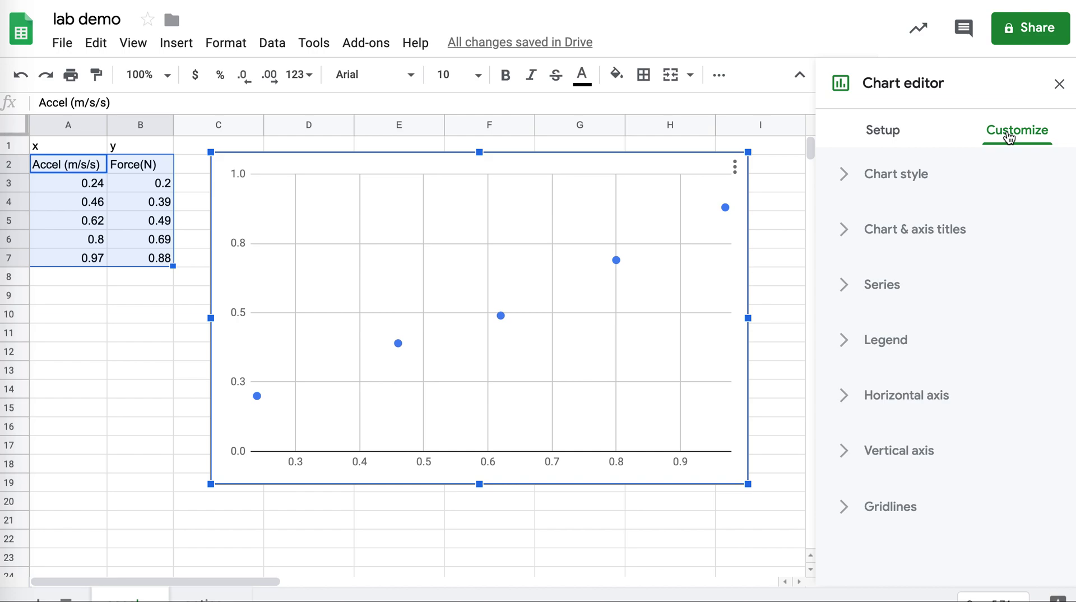
click(904, 240)
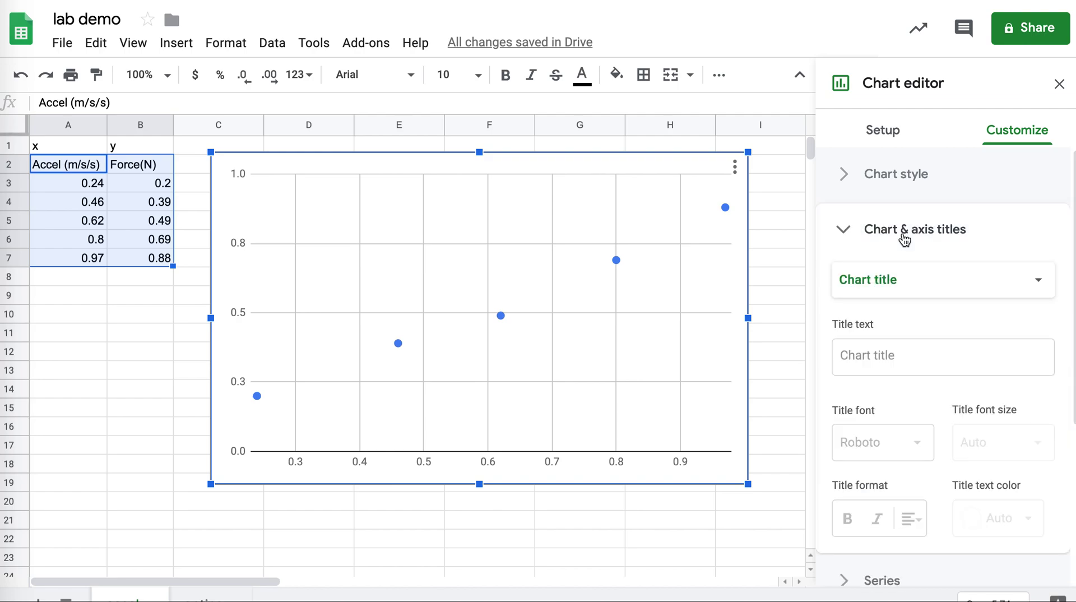
click(886, 287)
click(887, 286)
click(861, 364)
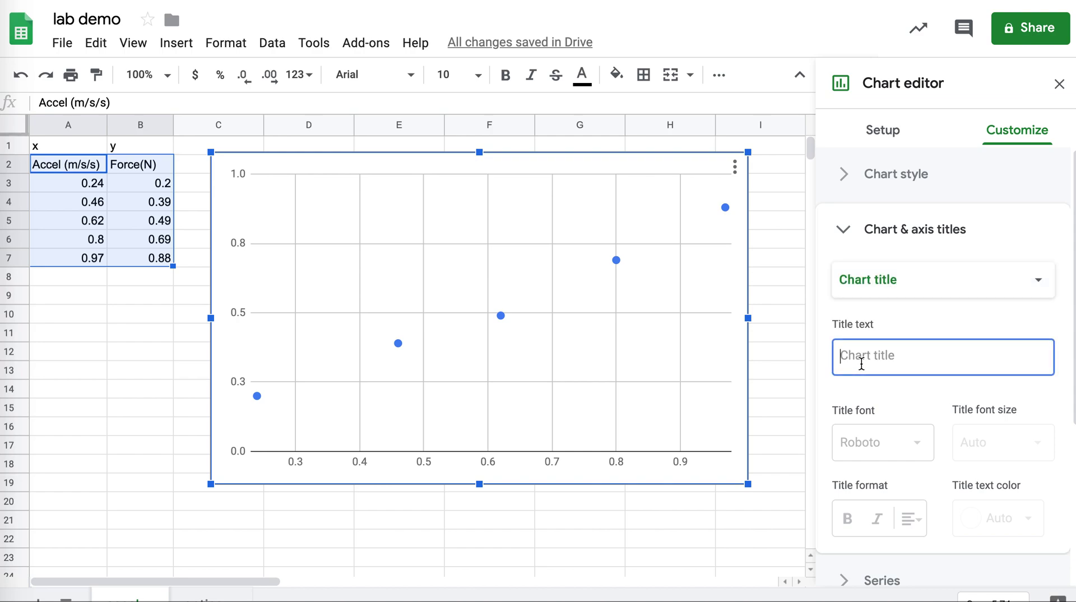
text(F)
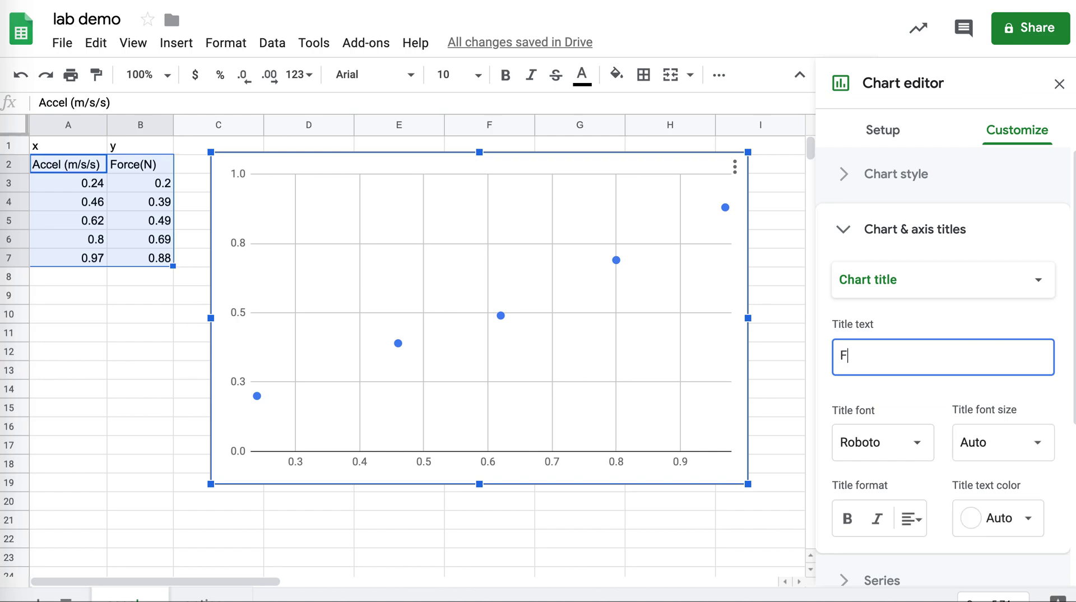
text(orce vs. Acceleration)
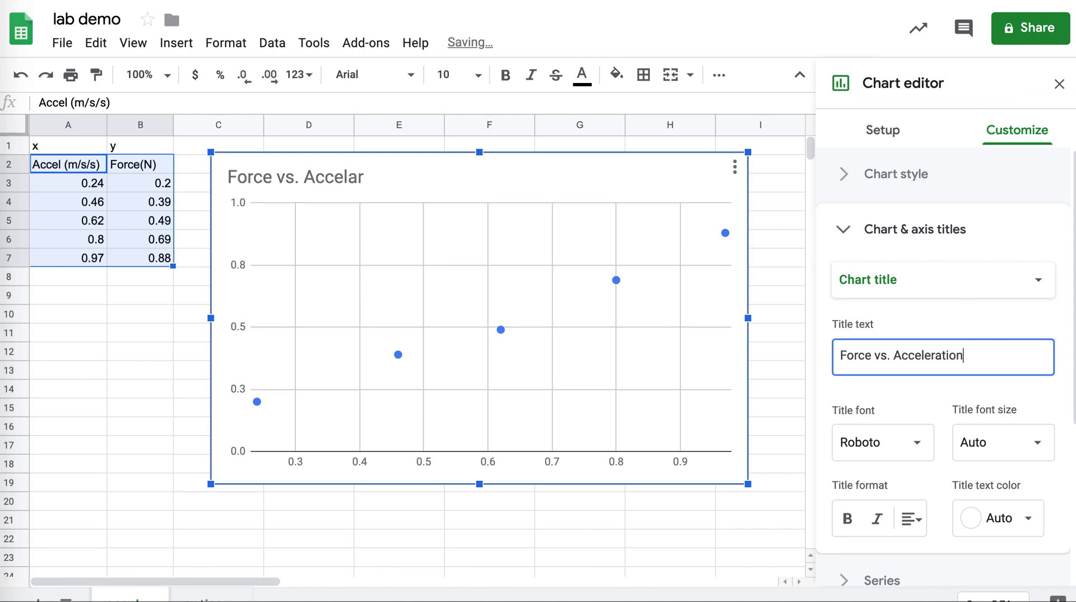
Set the chart's horizontal axis title to "Acceleration (m/s/s)"
click(884, 298)
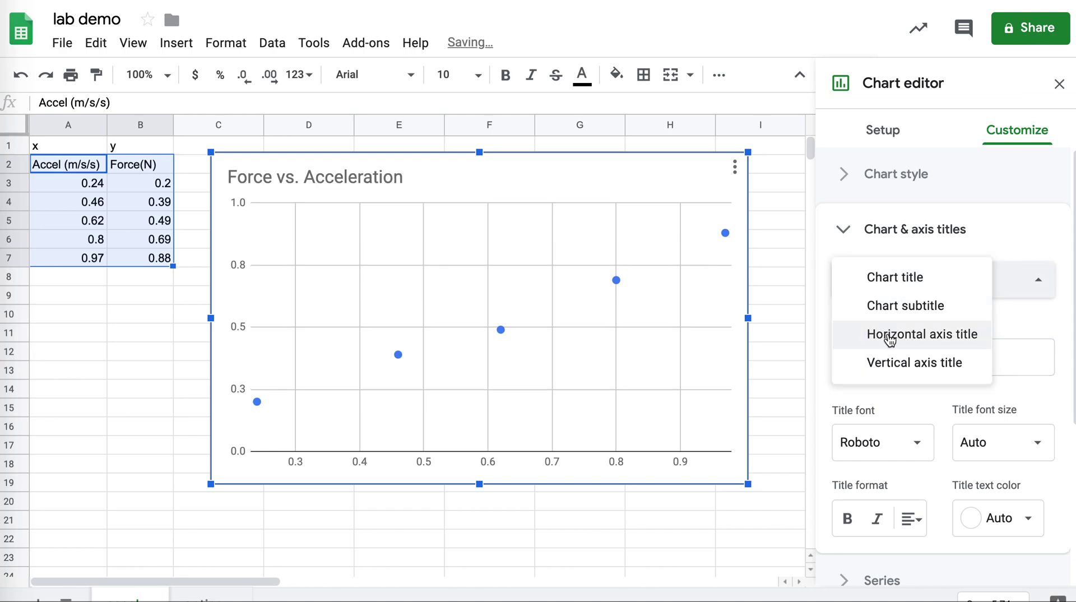
click(892, 337)
click(878, 359)
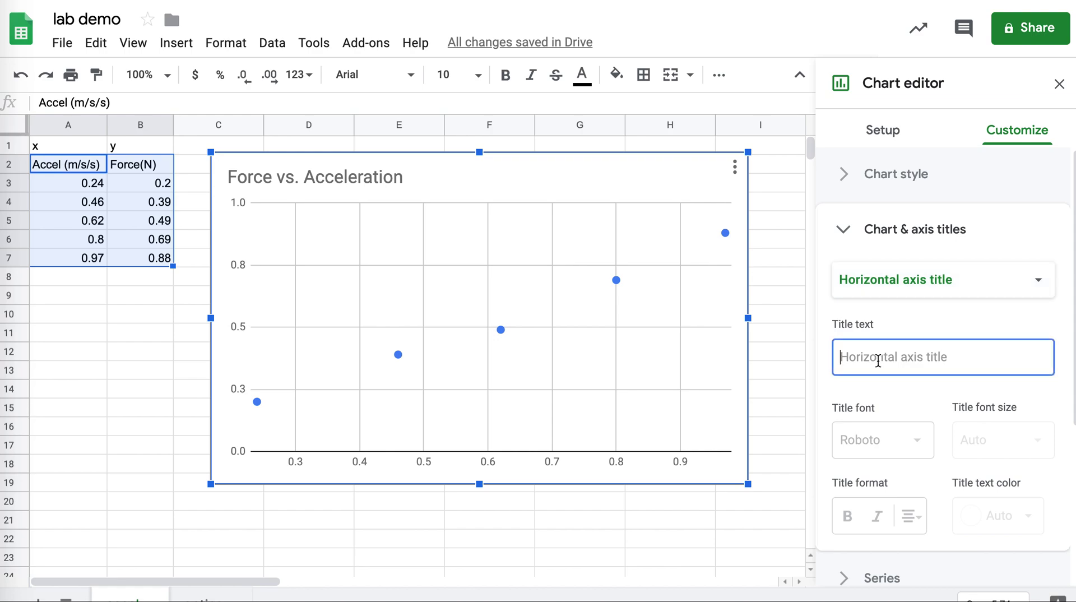
text(Acceler)
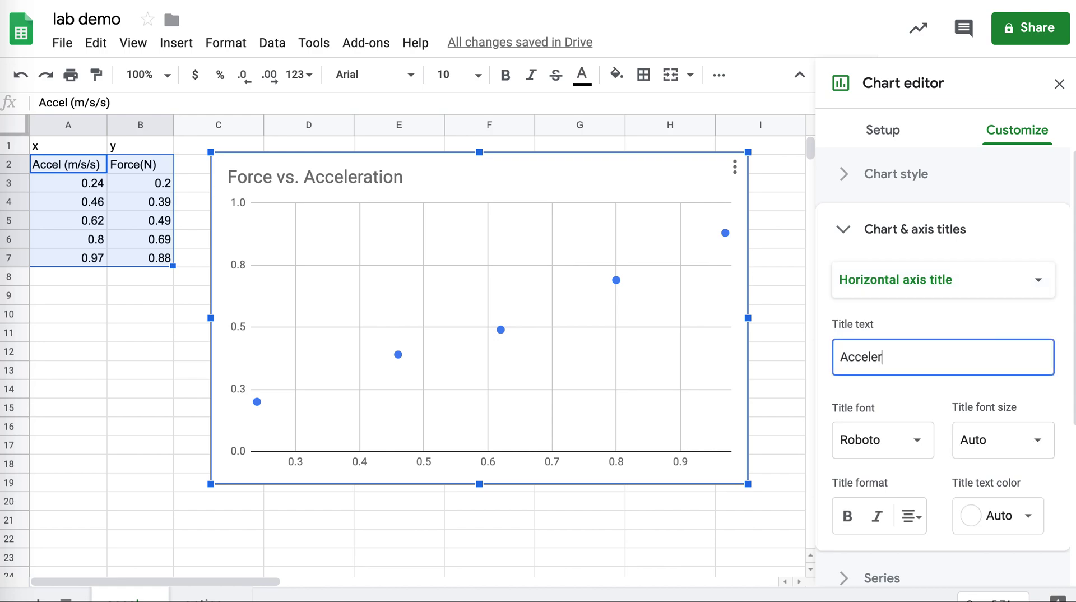
text(ation (m/s/s)
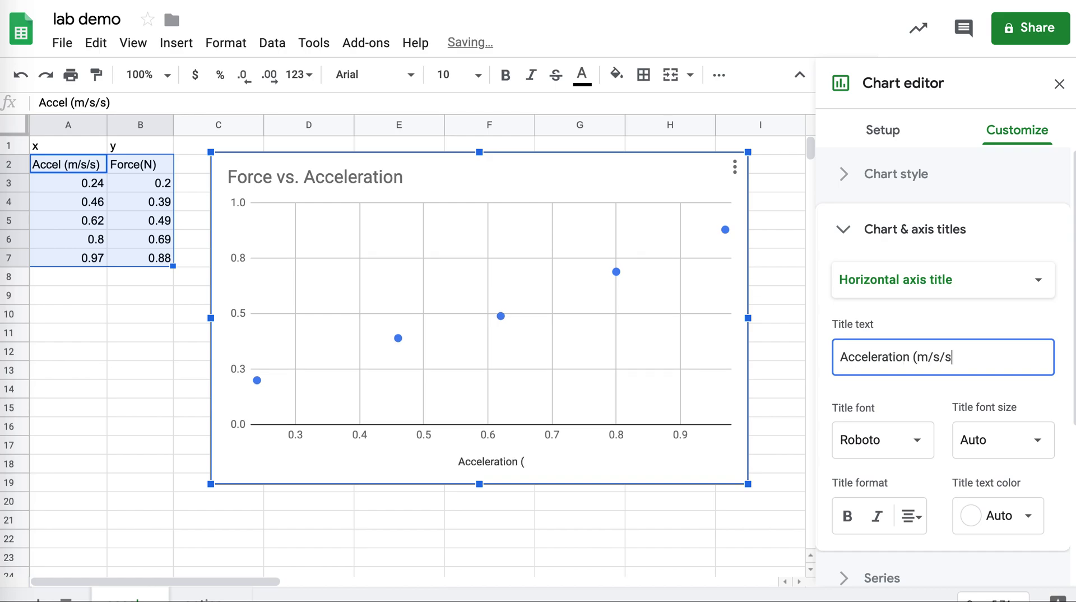
text())
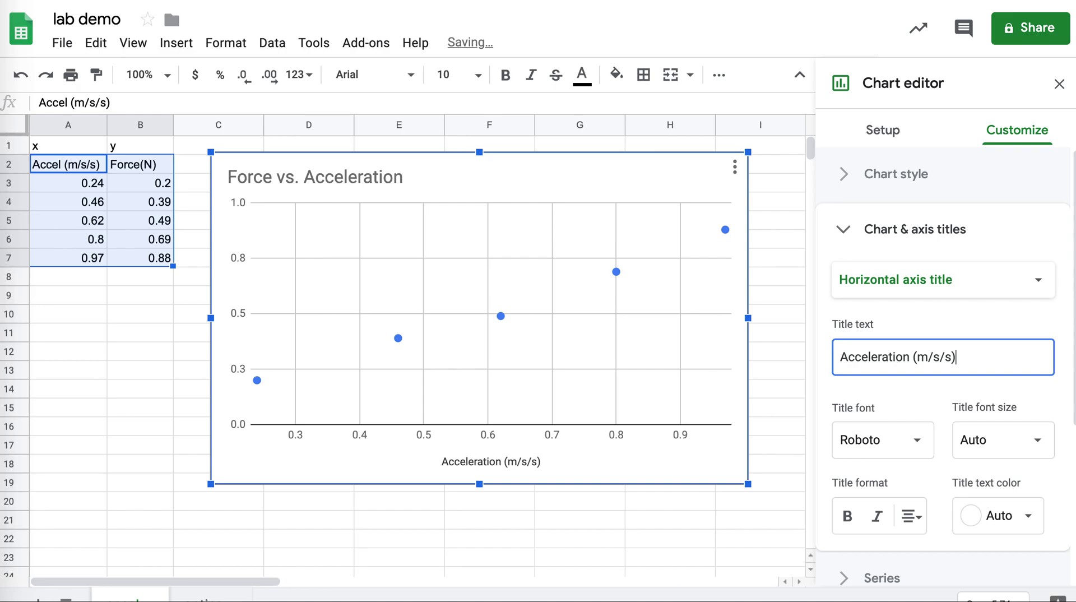
Set the chart's vertical axis title to "Force (N)"
click(921, 290)
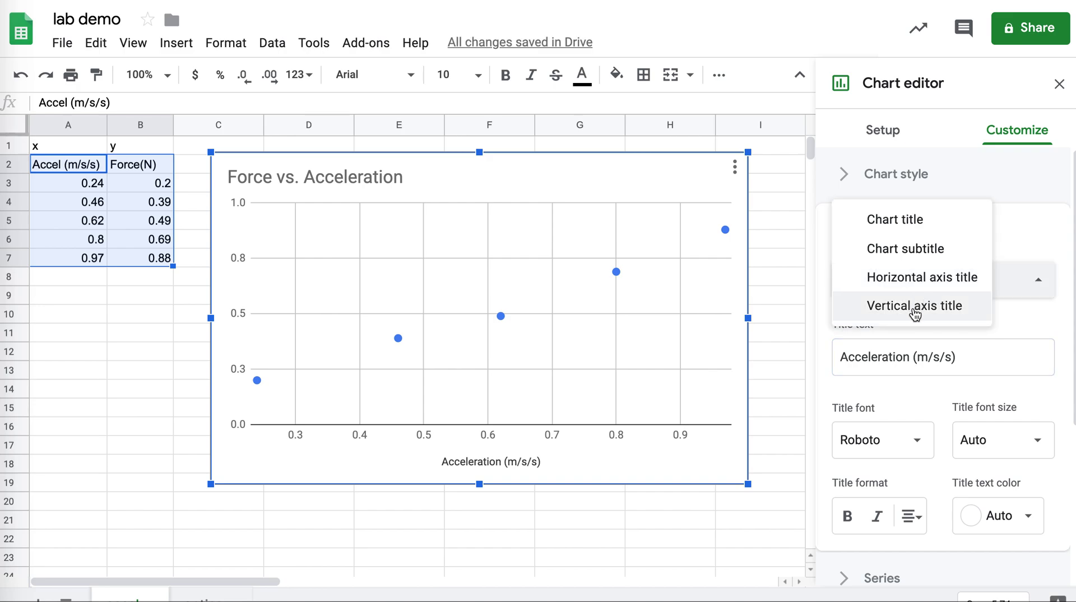
click(885, 307)
click(882, 358)
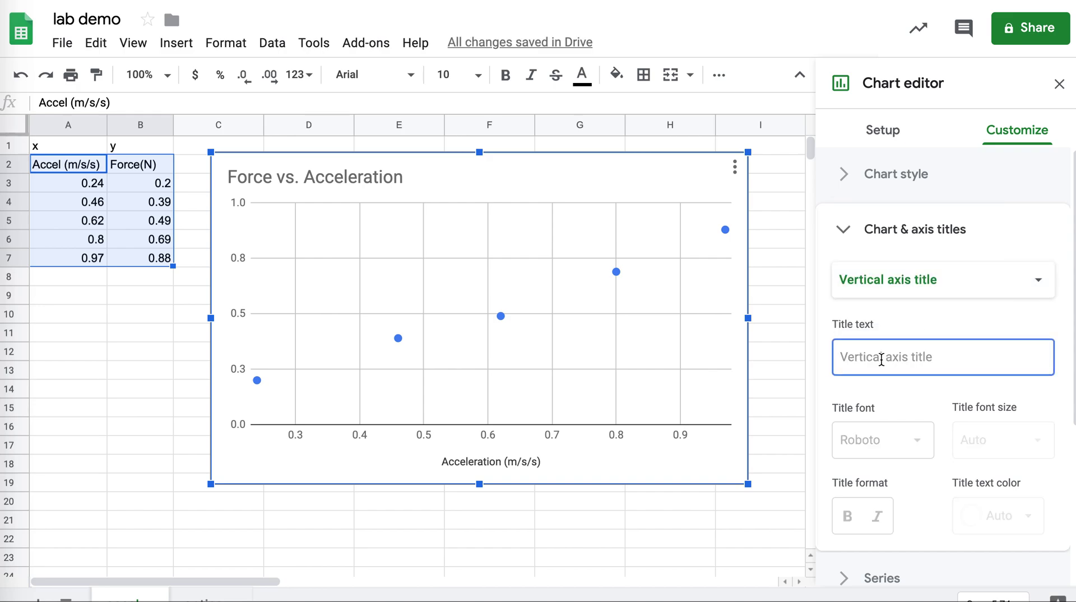
text(Force (N))
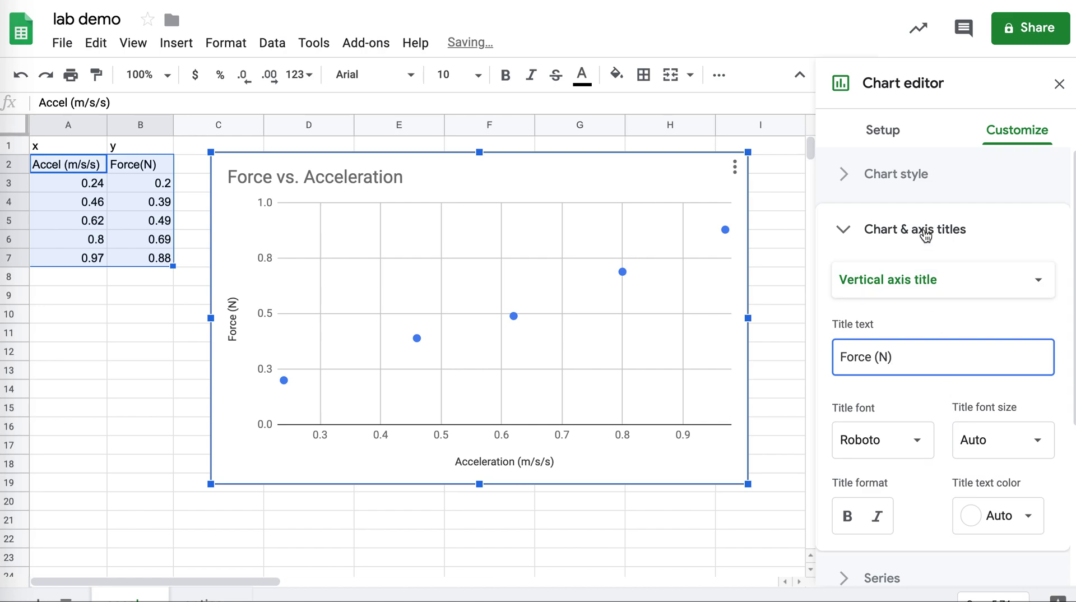
Add a trendline to the Force(N) series of the scatter chart
scroll(912, 393, down, 5)
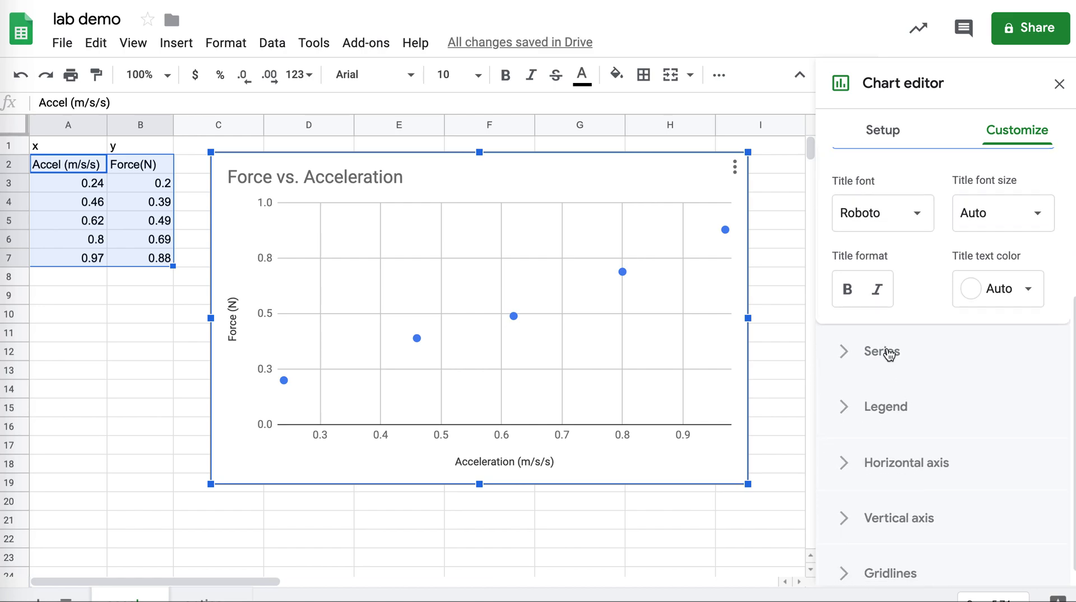
click(888, 354)
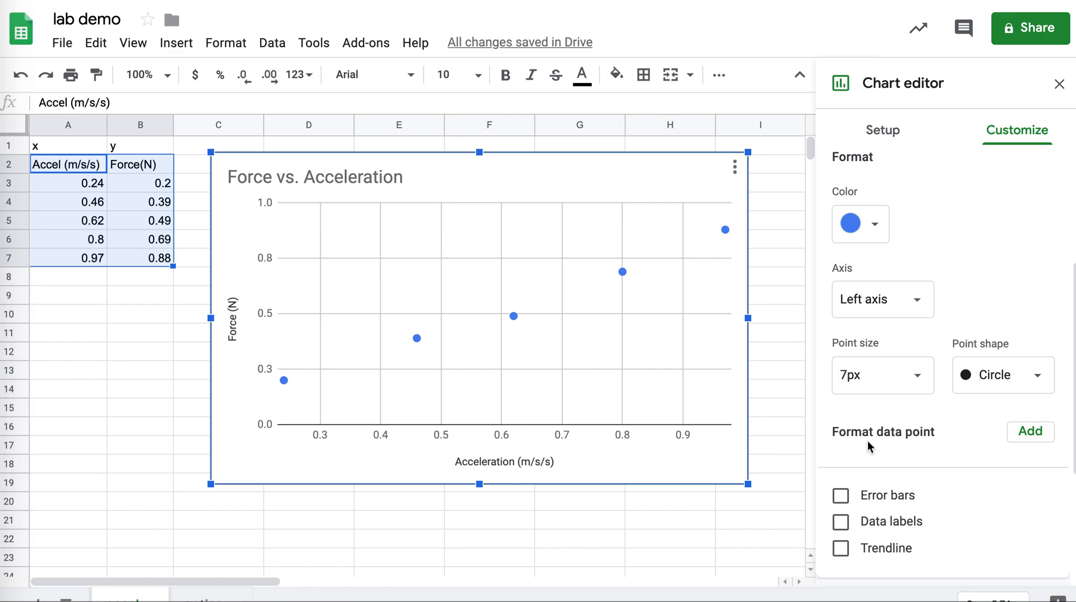
scroll(928, 308, down, 1)
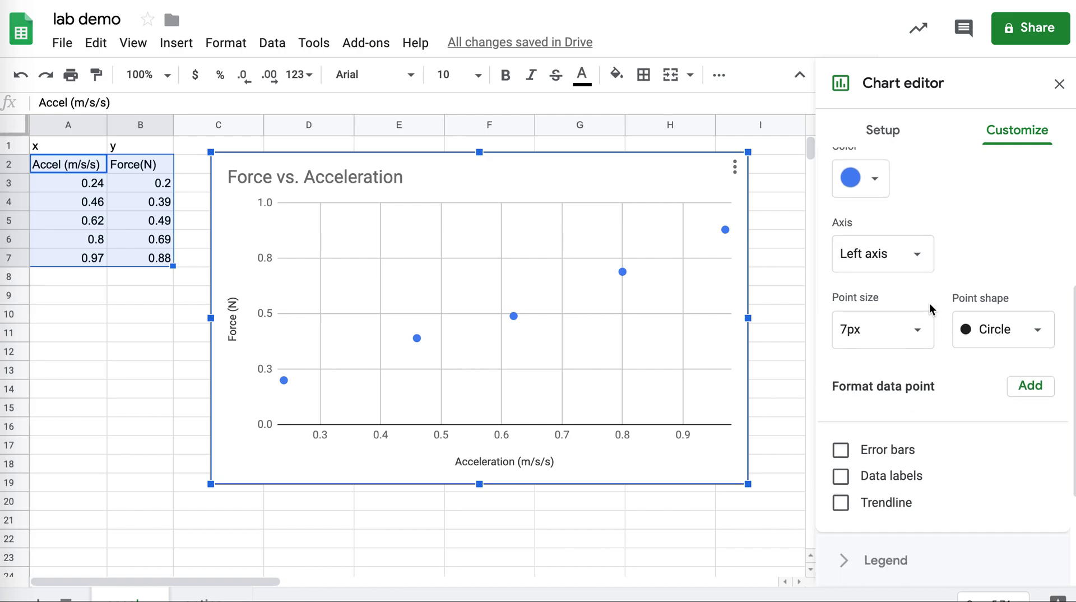
click(842, 505)
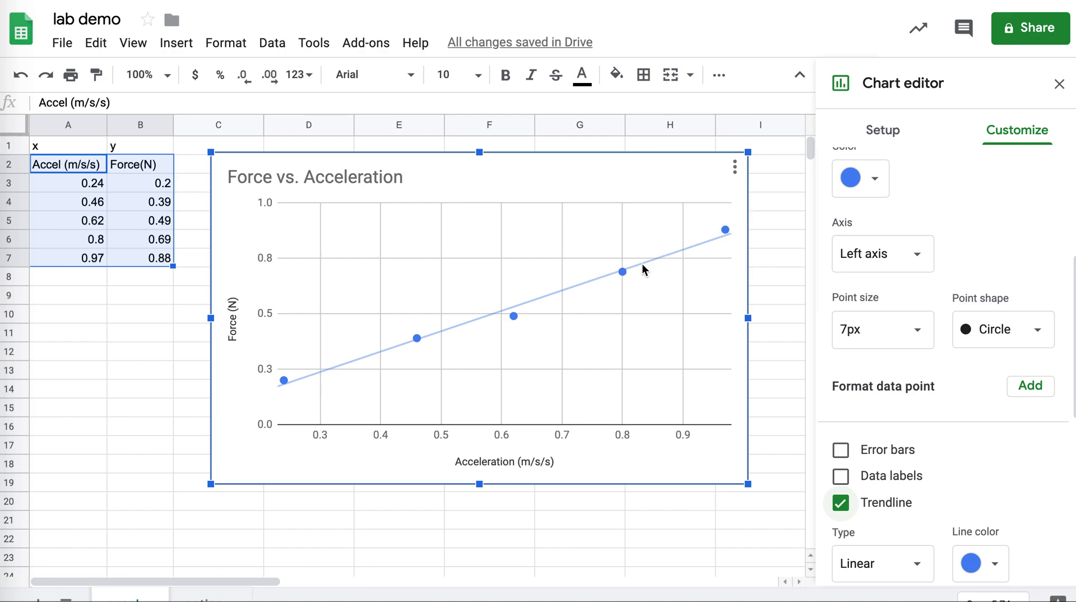
Set the trendline's label to Use Equation so the line's equation is shown on the chart
mouse_move(518, 315)
scroll(946, 458, down, 4)
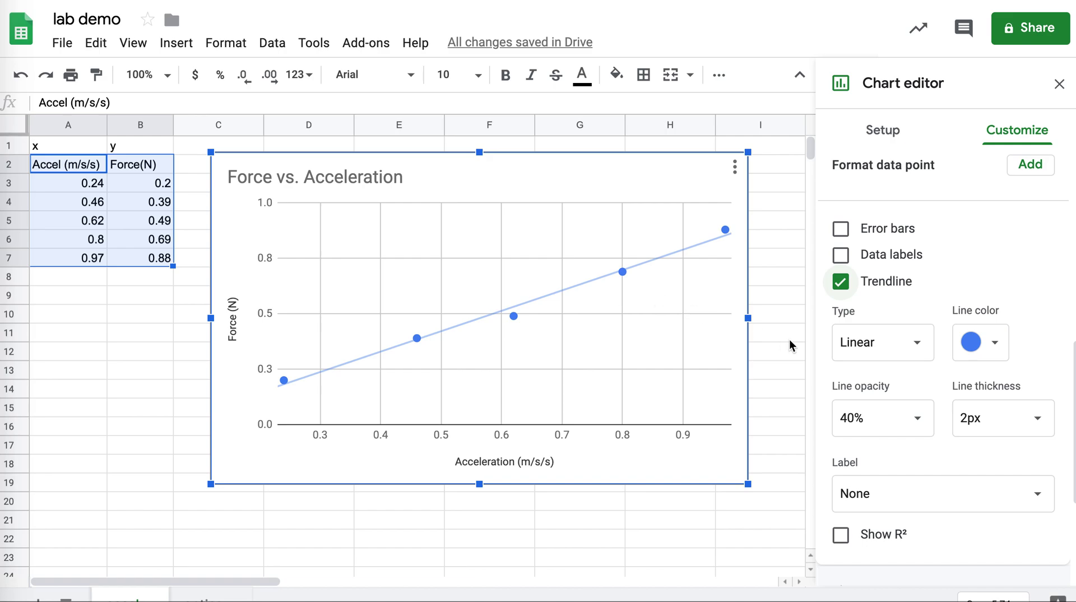
scroll(841, 440, down, 2)
scroll(841, 440, down, 1)
click(866, 411)
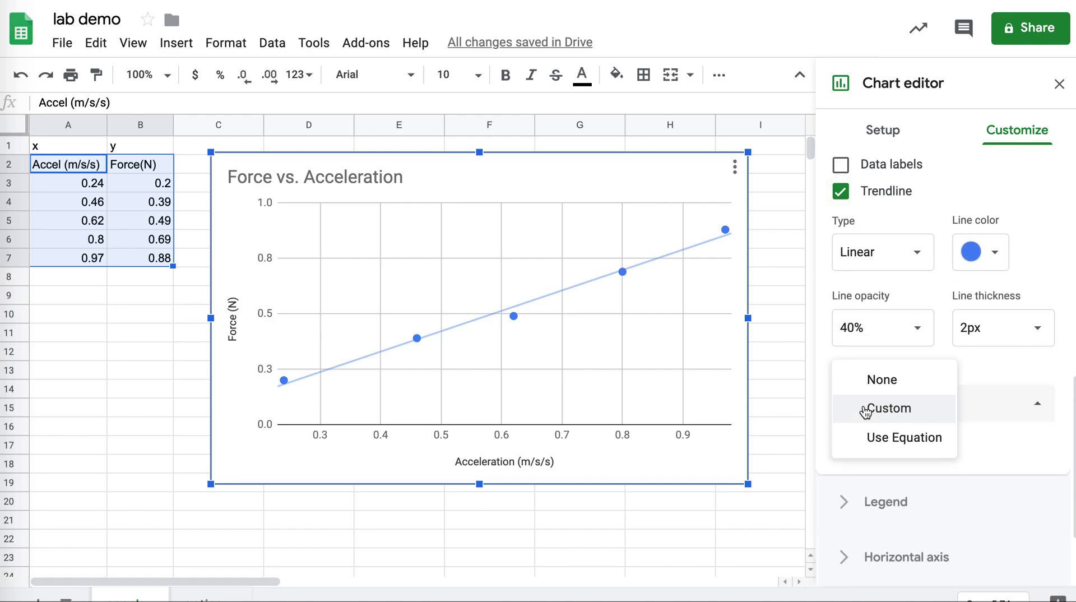
click(876, 443)
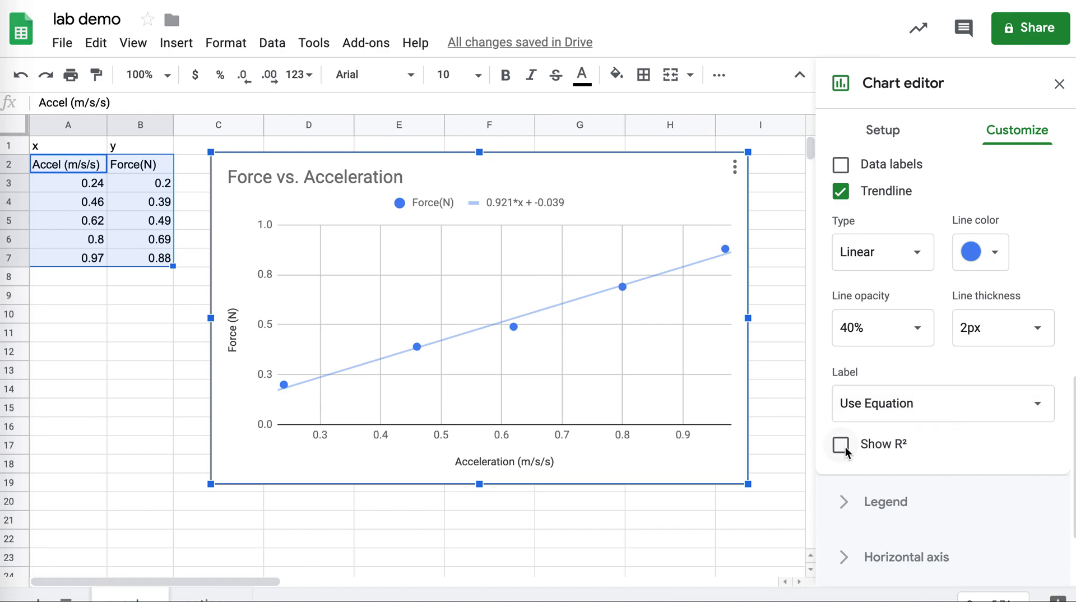
Set the chart's horizontal axis minimum to 0 and close the chart editor
scroll(847, 451, down, 1)
scroll(846, 452, down, 1)
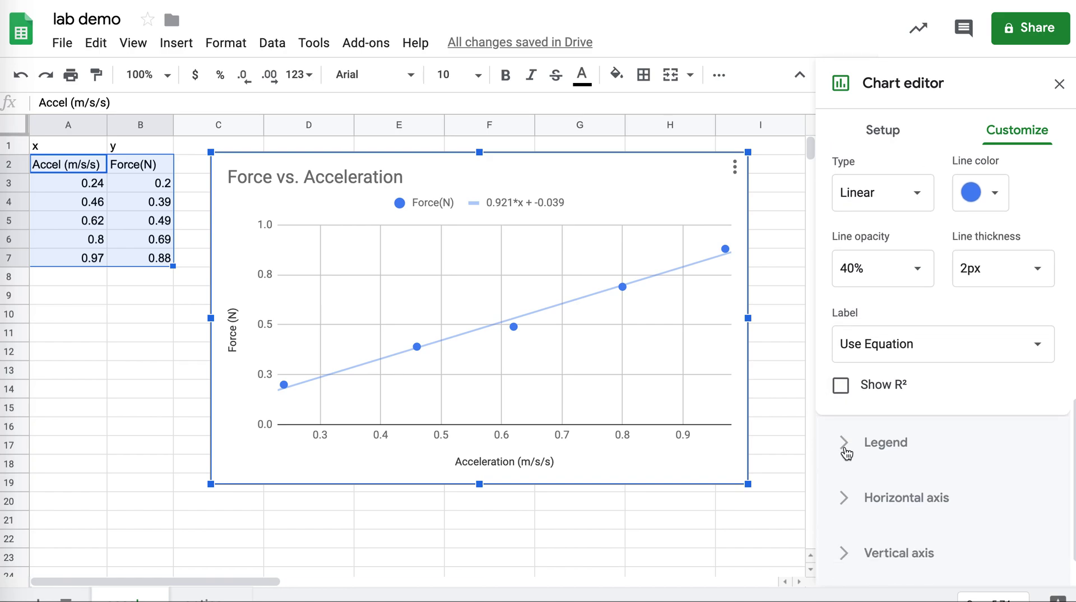
scroll(847, 451, down, 2)
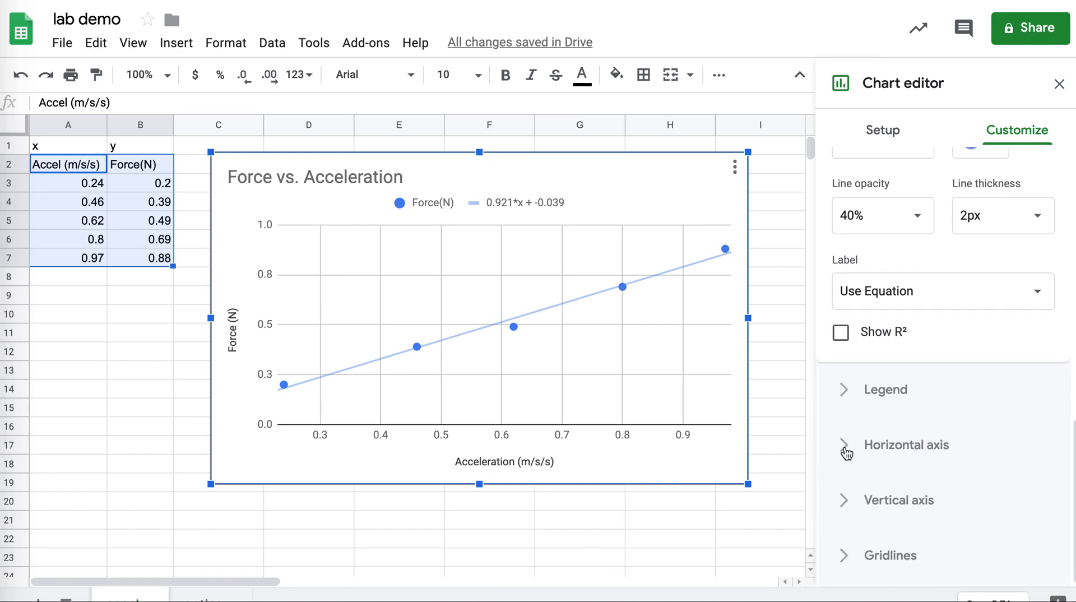
click(886, 447)
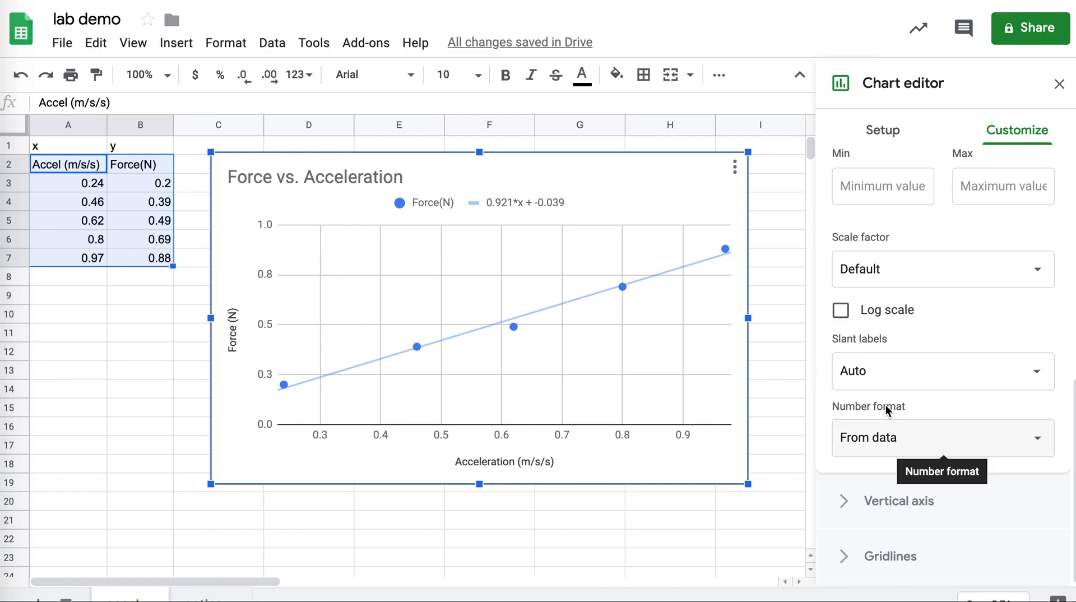
scroll(885, 405, up, 2)
click(858, 289)
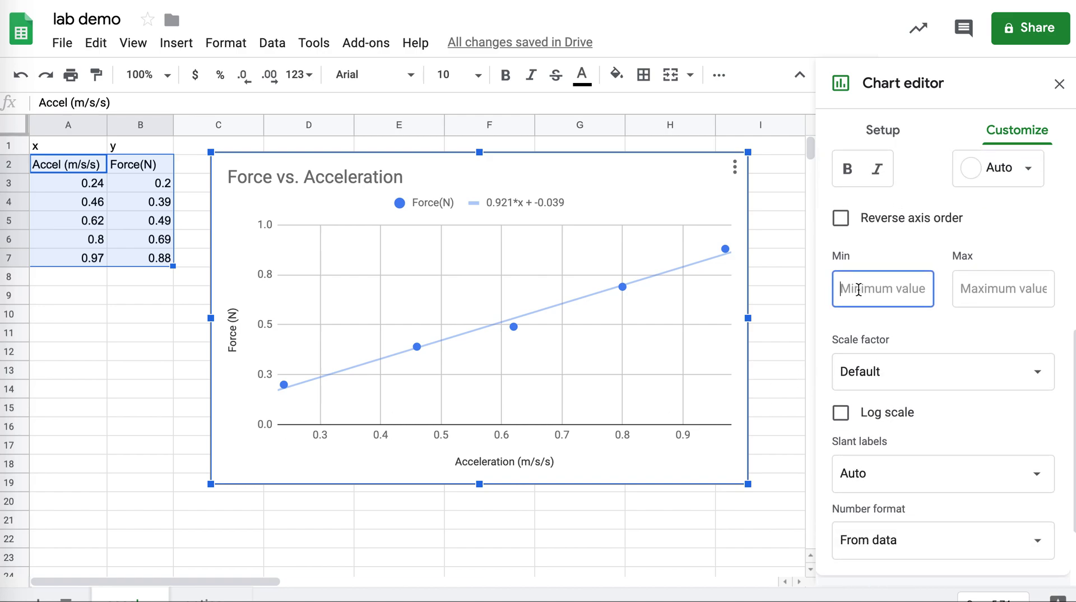
text(0)
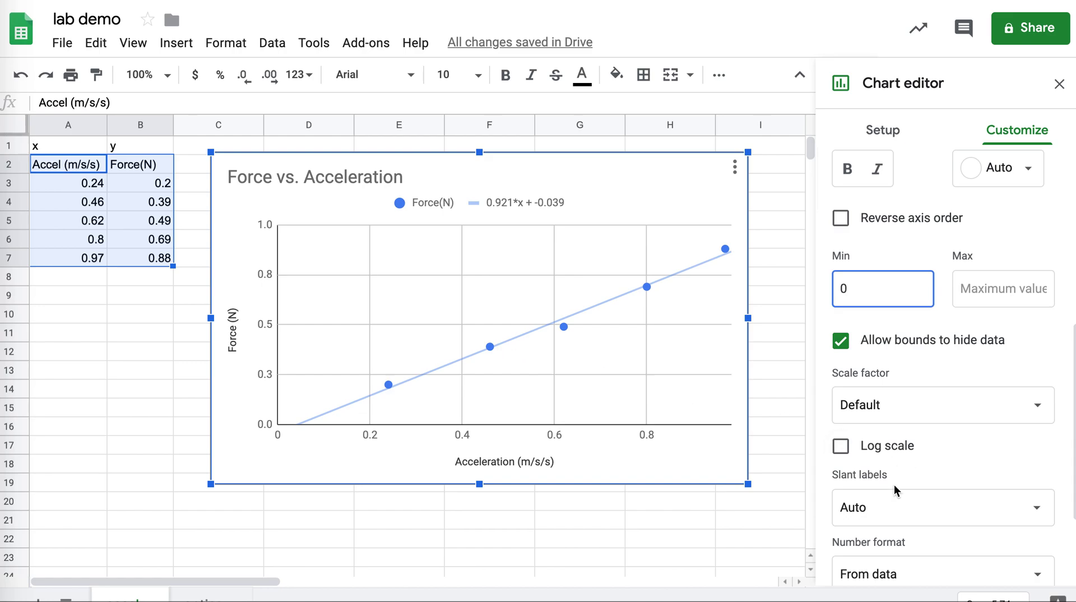
scroll(893, 485, down, 3)
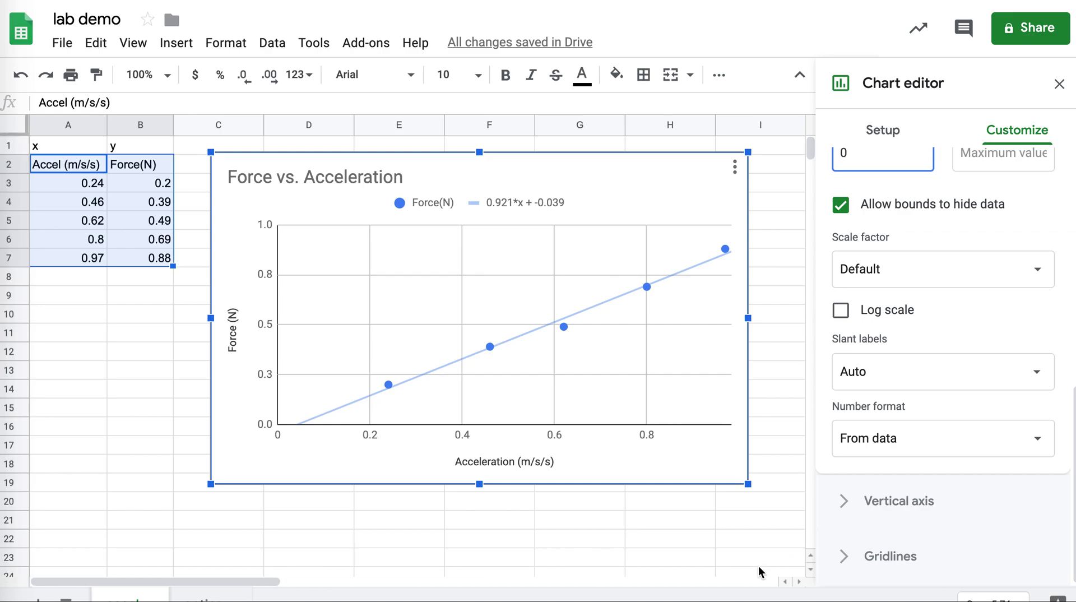
click(674, 520)
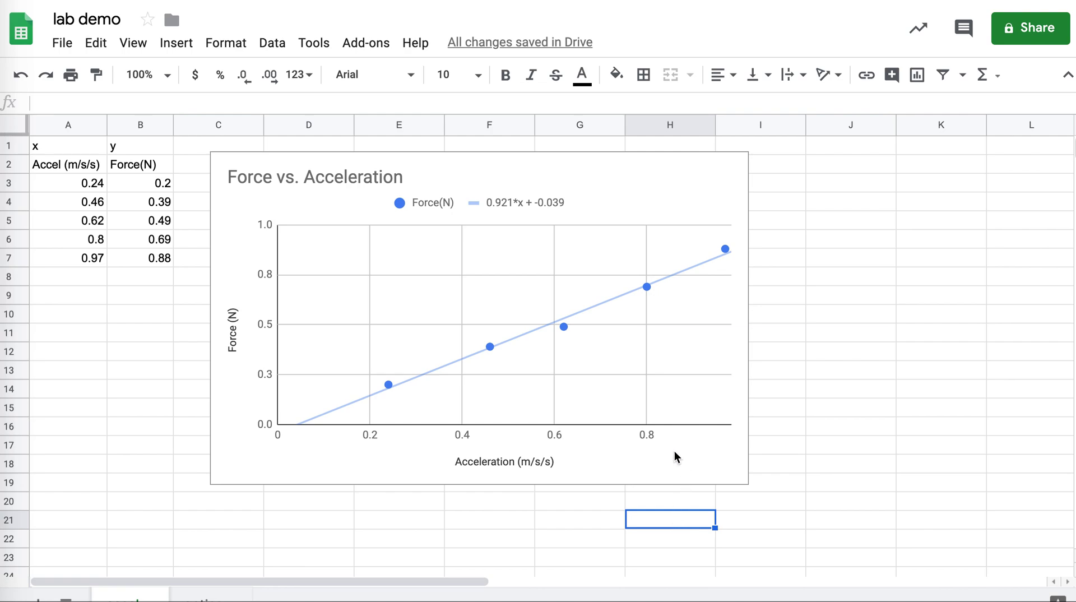
Create a new Google Docs document and copy the Force vs. Acceleration chart from the spreadsheet
click(61, 44)
mouse_move(104, 130)
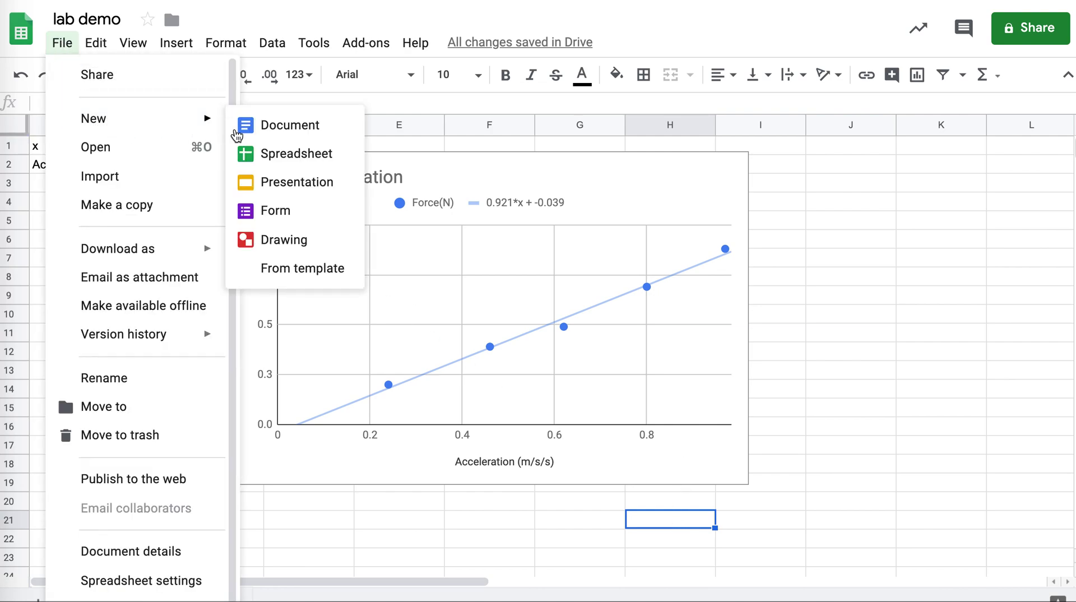
click(273, 128)
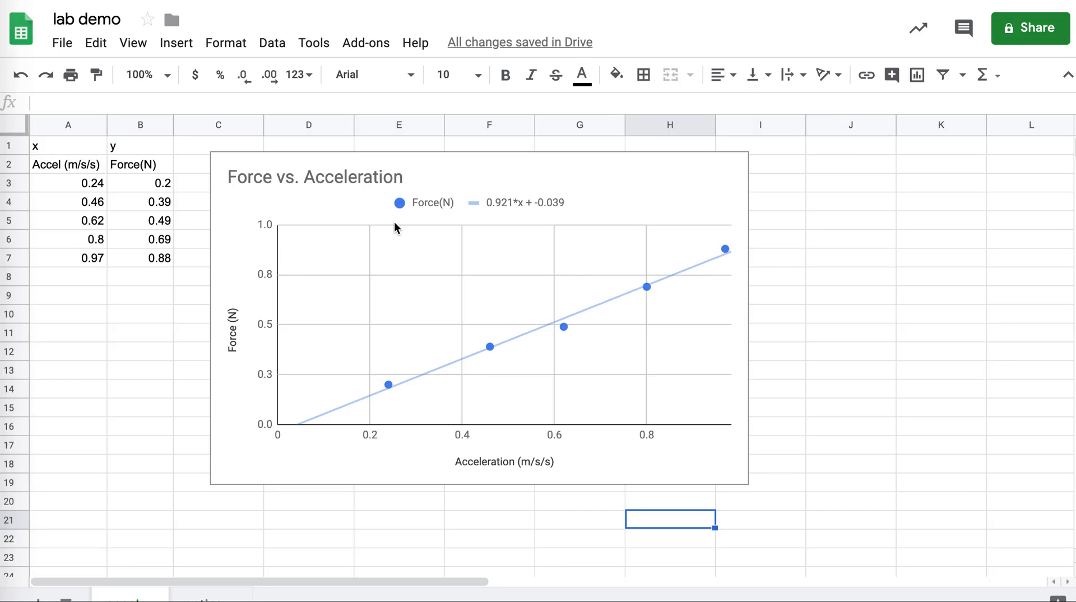
click(410, 254)
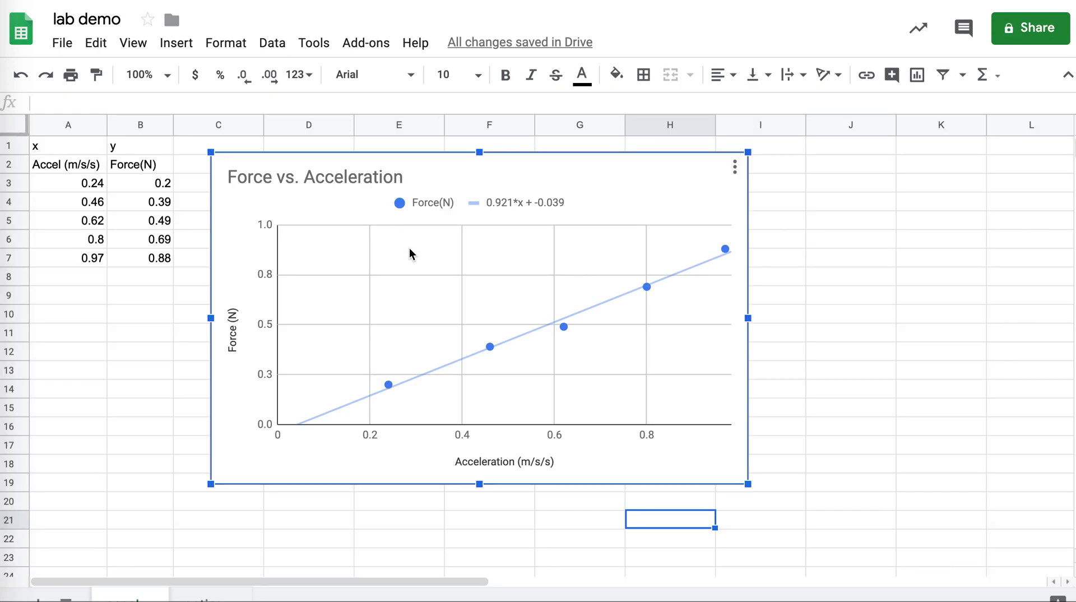
key(Escape)
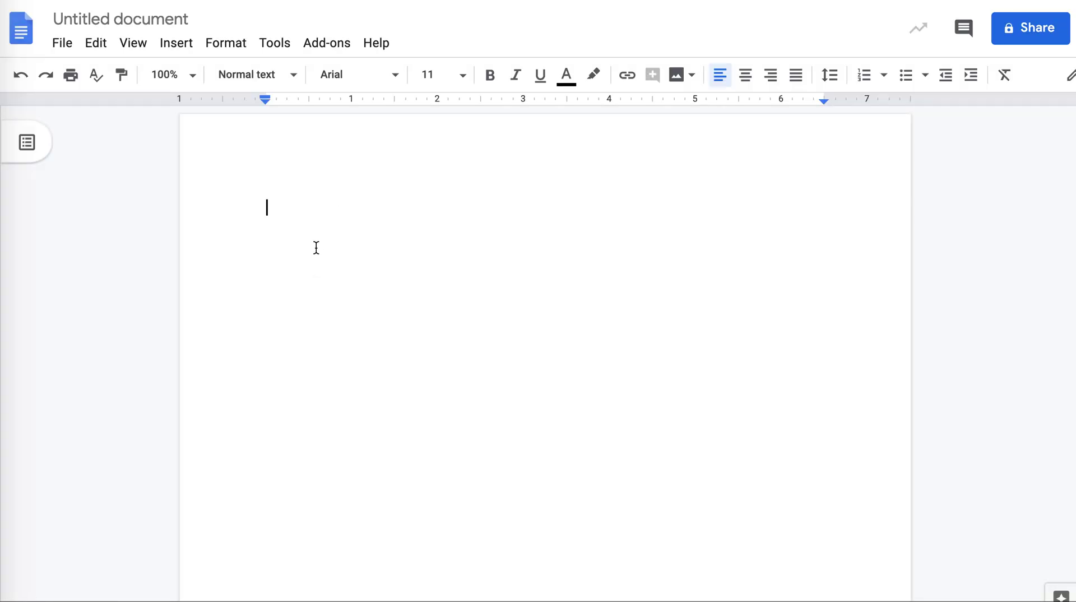
Paste the chart two lines down in the untitled Google Docs document, linked to the spreadsheet, and switch back to the lab demo spreadsheet
key(Return)
key(Return)
key(ctrl+v)
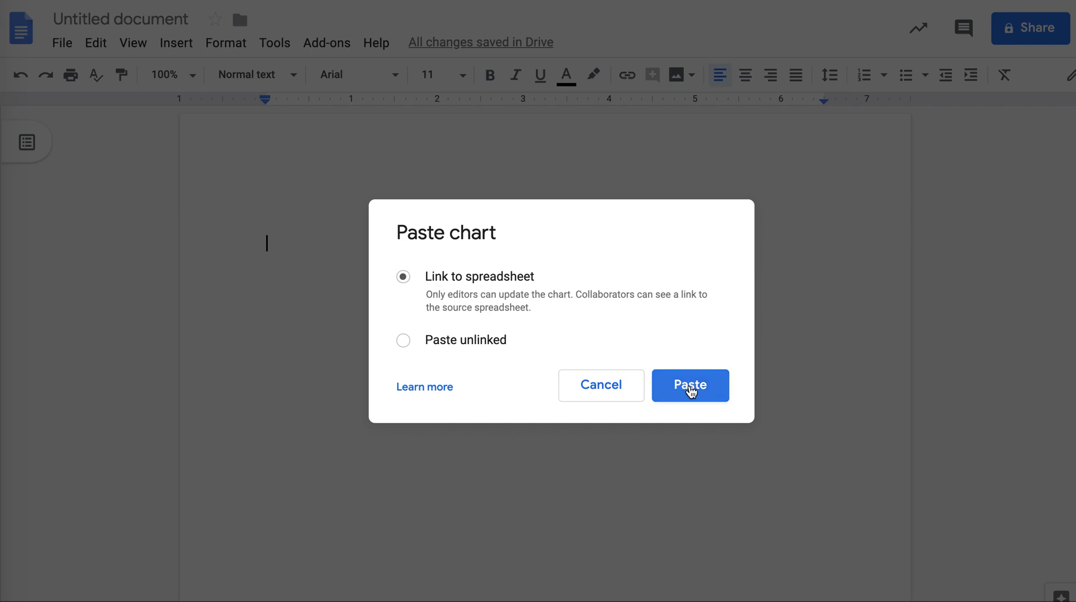
click(692, 391)
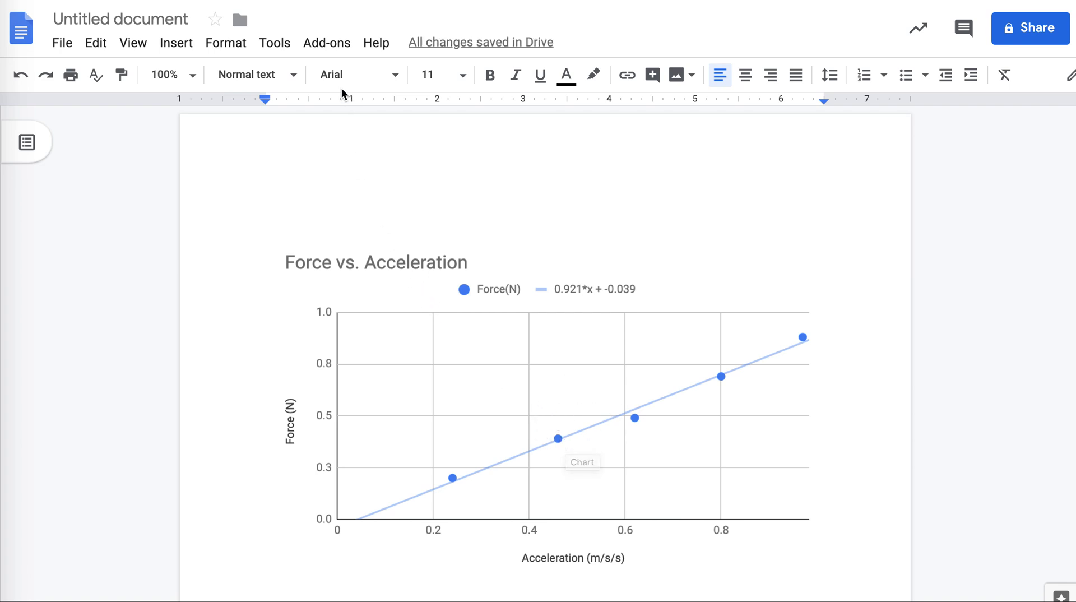
click(193, 1)
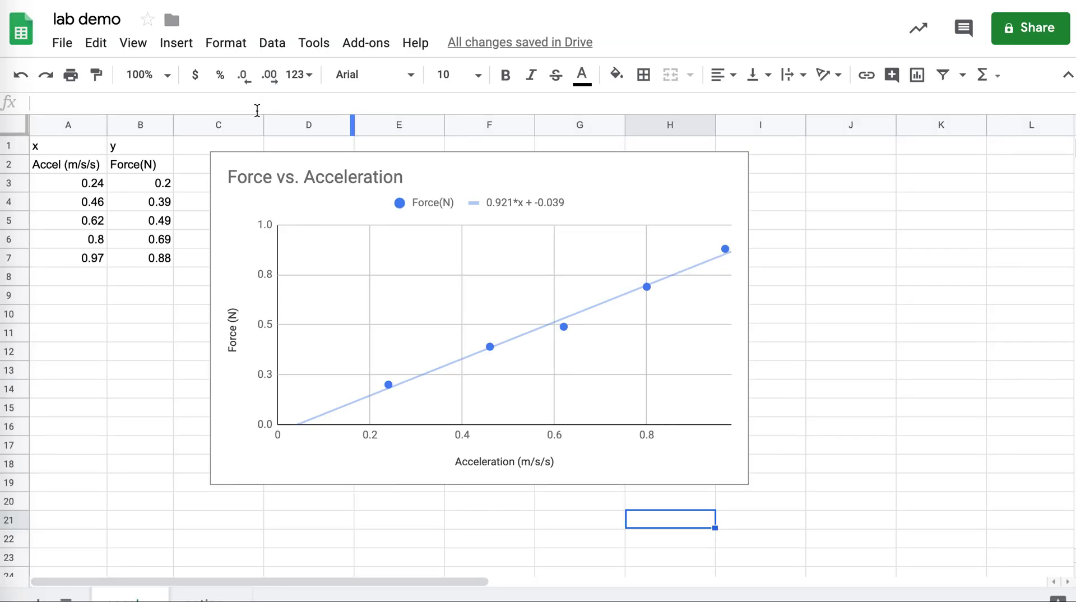
drag(50, 168, 148, 263)
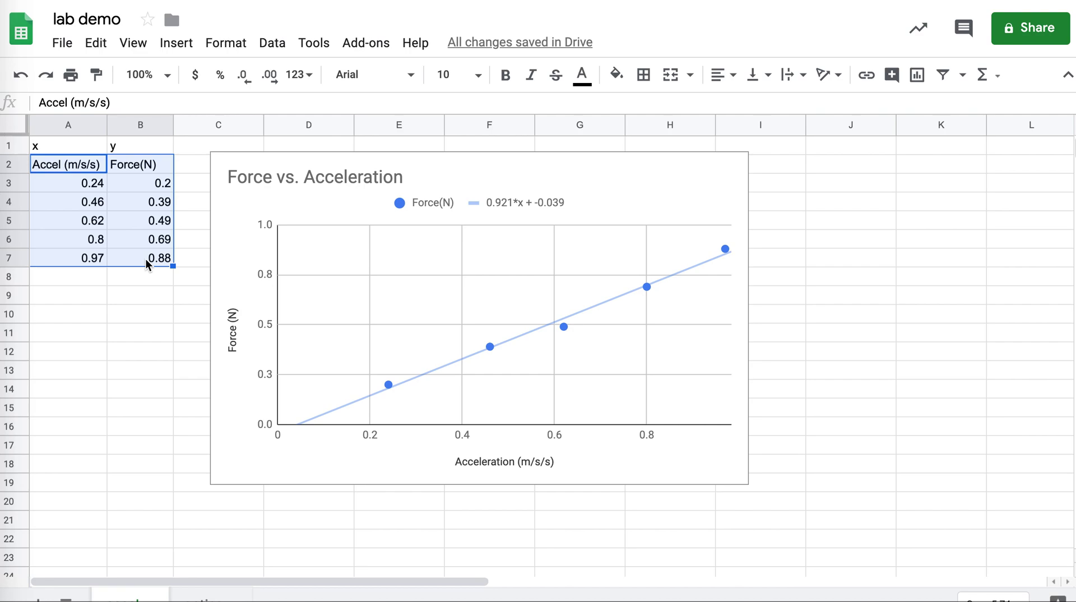
click(145, 276)
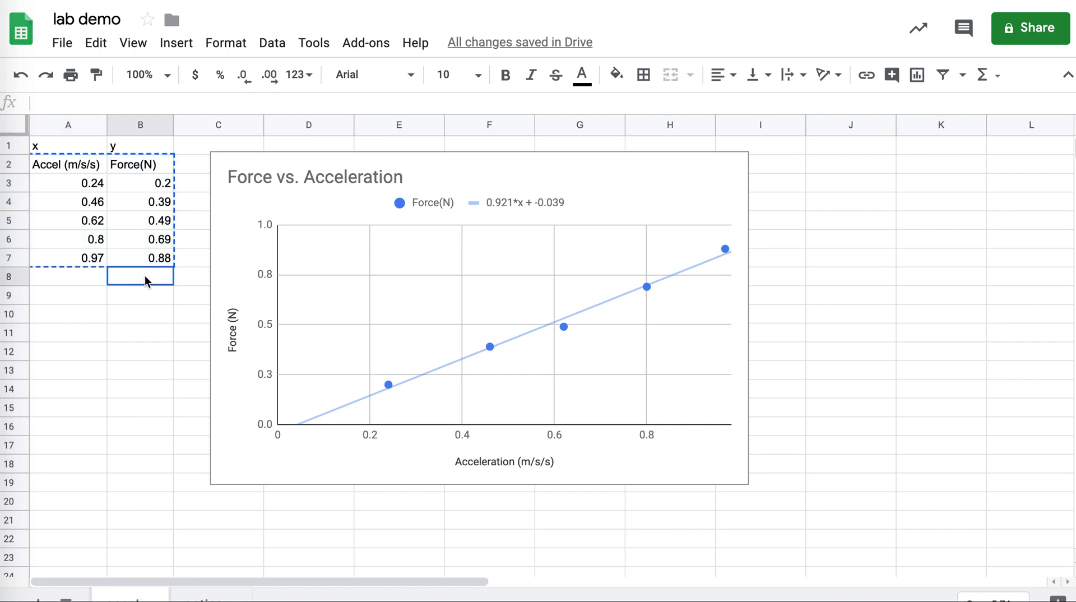
key(Escape)
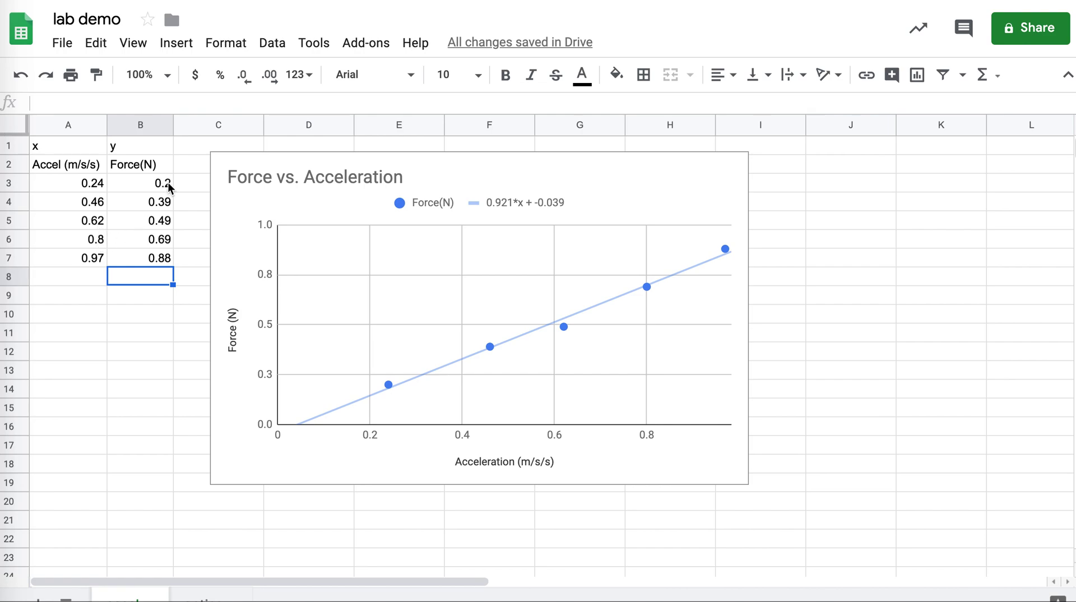
Format the acceleration values in A3:A7 and the force values in B3:B7 to show two decimal places
click(99, 184)
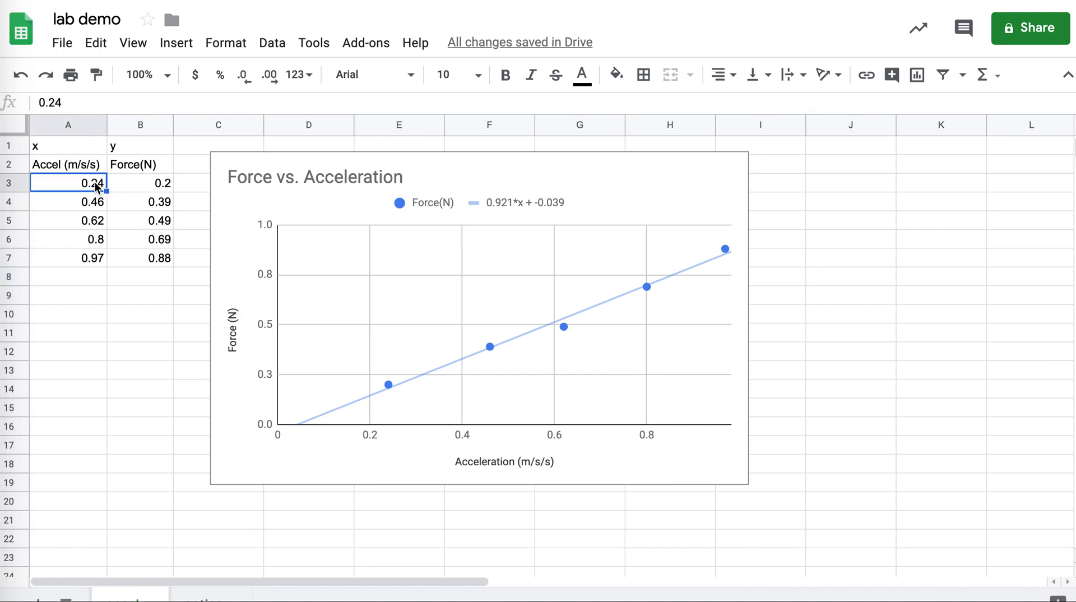
shift+click(98, 258)
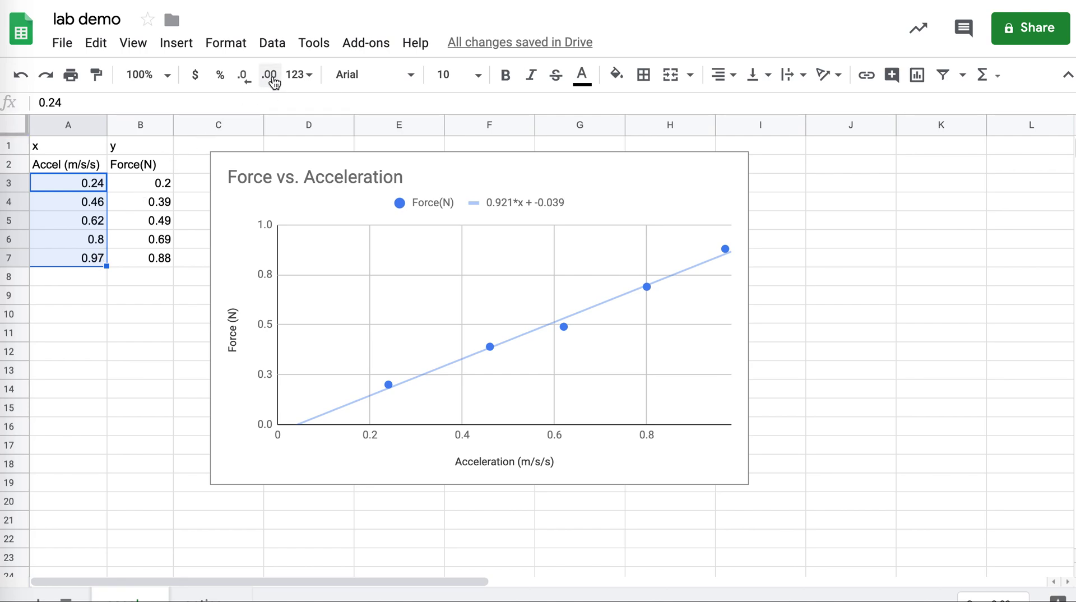
click(243, 78)
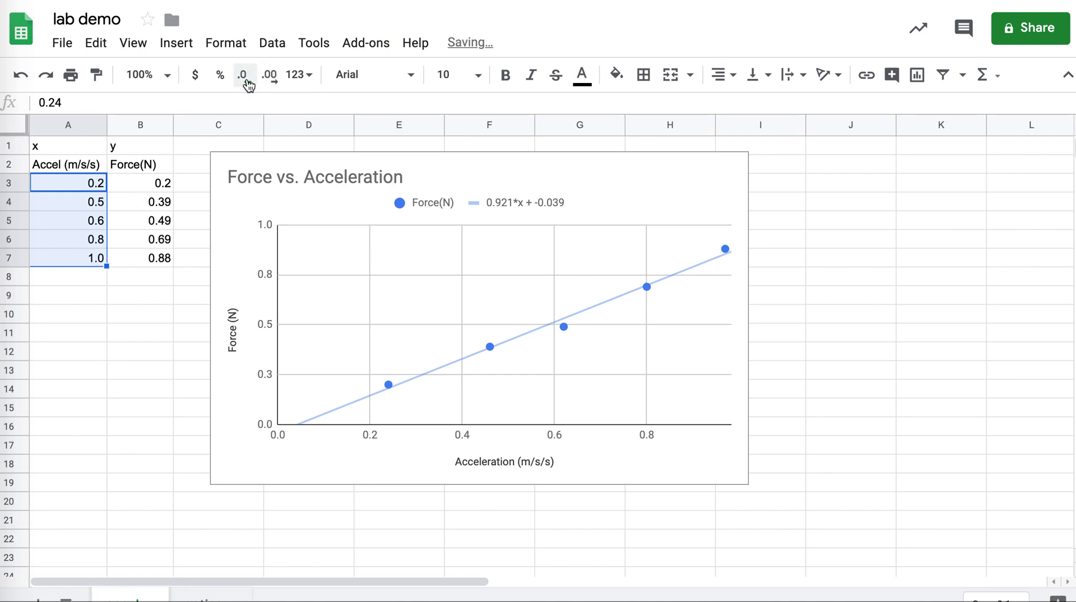
click(272, 79)
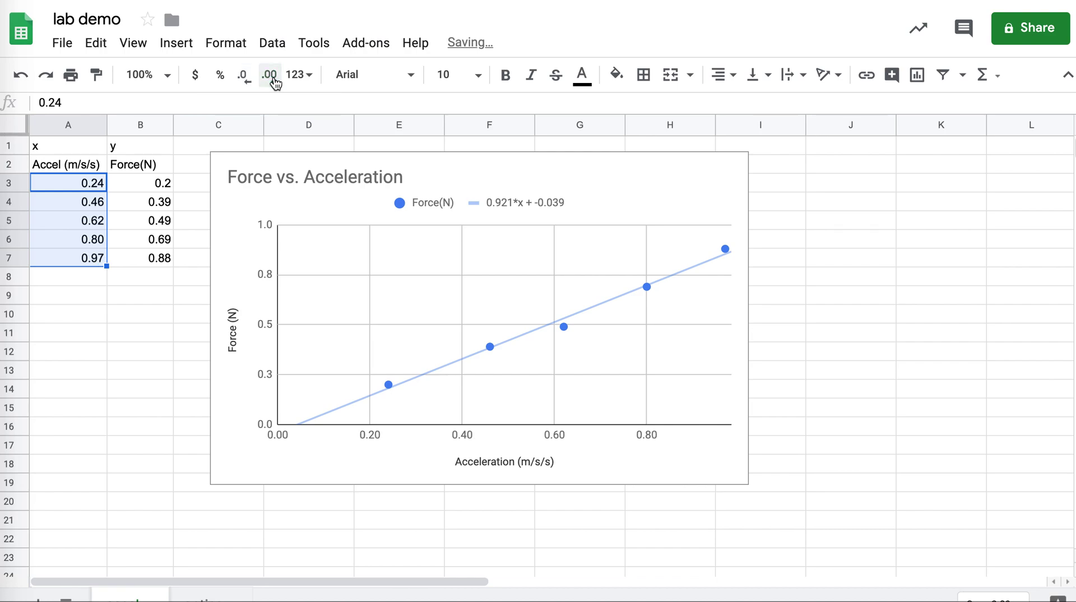
click(161, 186)
drag(161, 187, 164, 260)
click(271, 80)
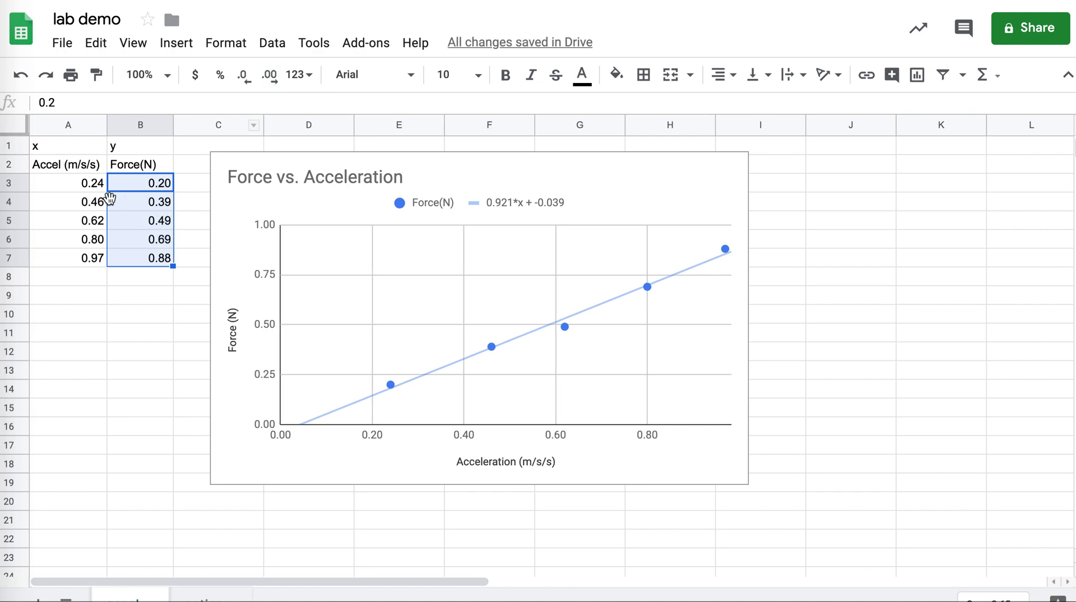
Copy the data table A2:B7 and paste it above the chart in the Google Docs document, linked to the spreadsheet
click(79, 166)
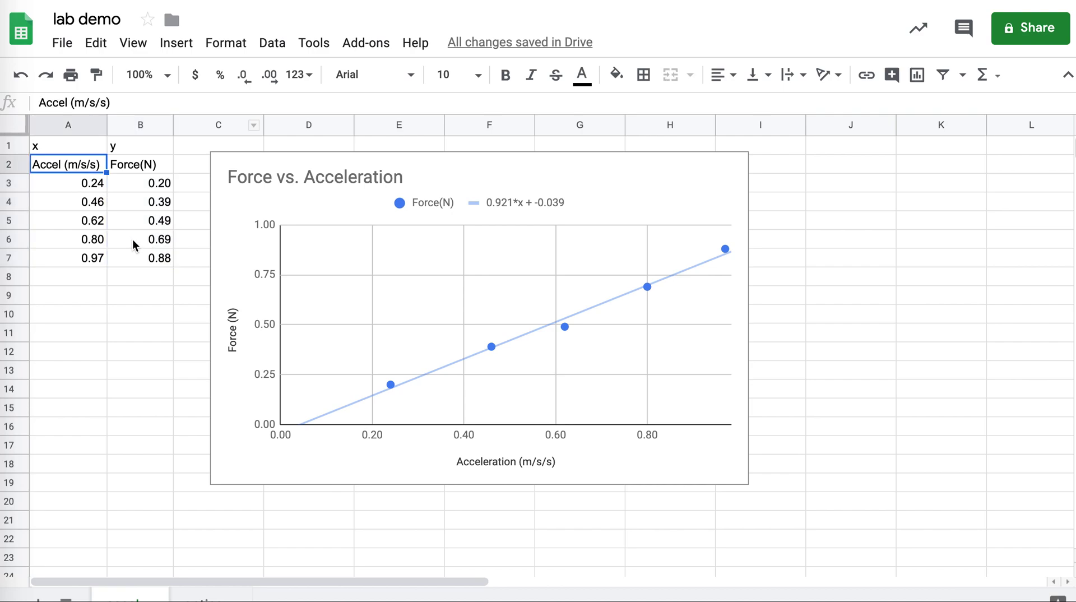
shift+click(153, 258)
key(ctrl+c)
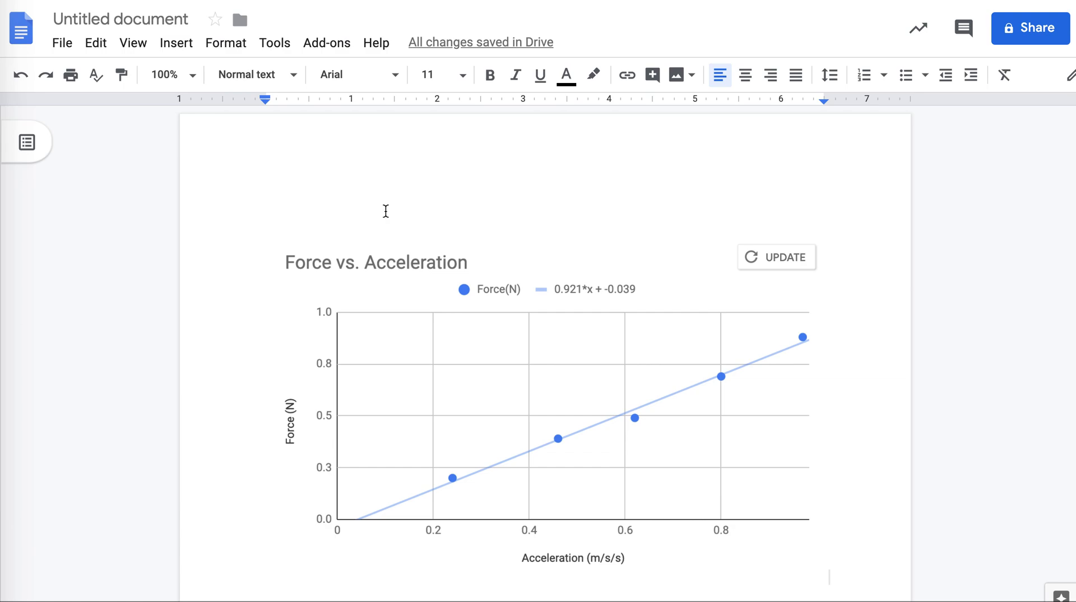
click(350, 214)
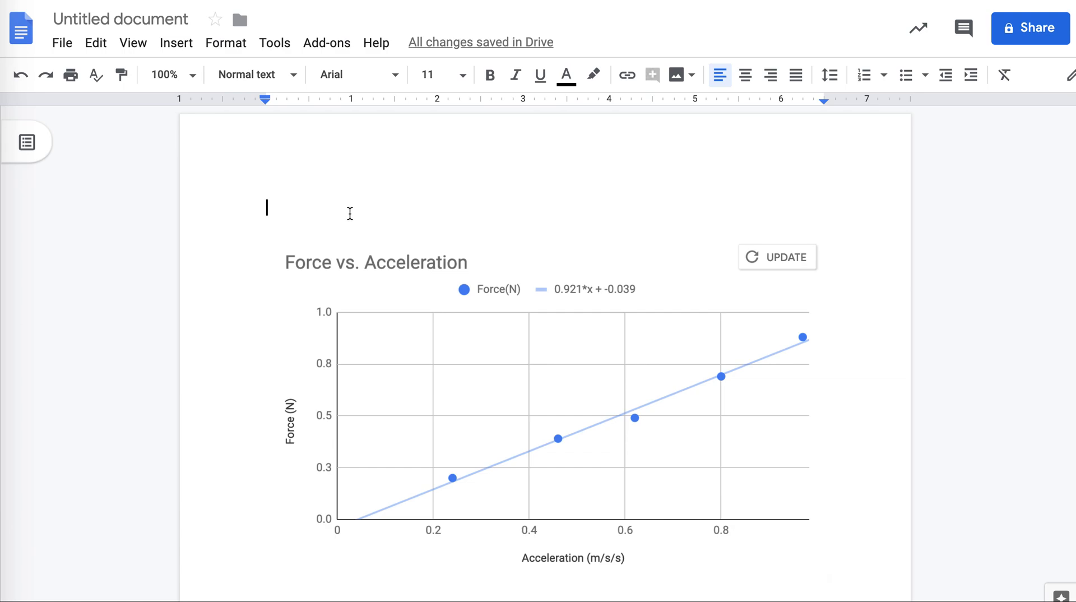
key(ctrl+v)
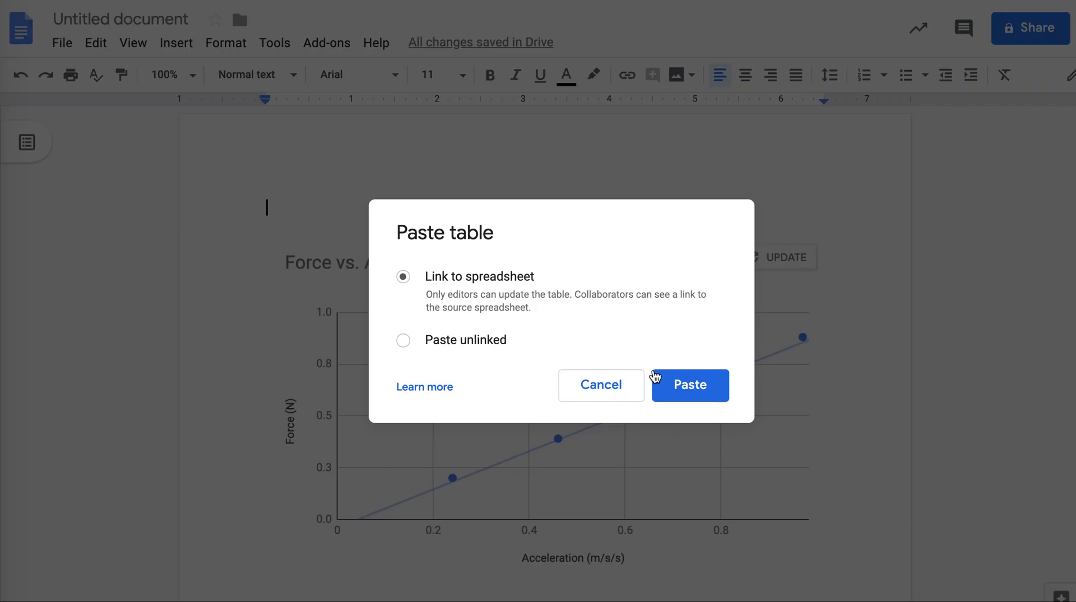
click(679, 390)
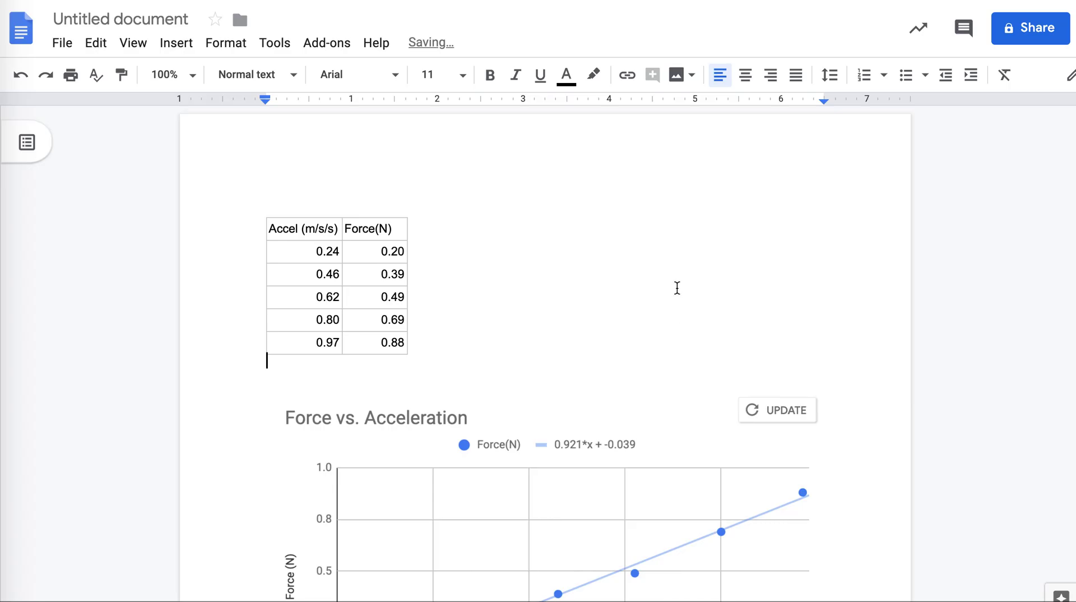
Update the linked Force vs. Acceleration chart in the document from its source spreadsheet
scroll(772, 436, down, 3)
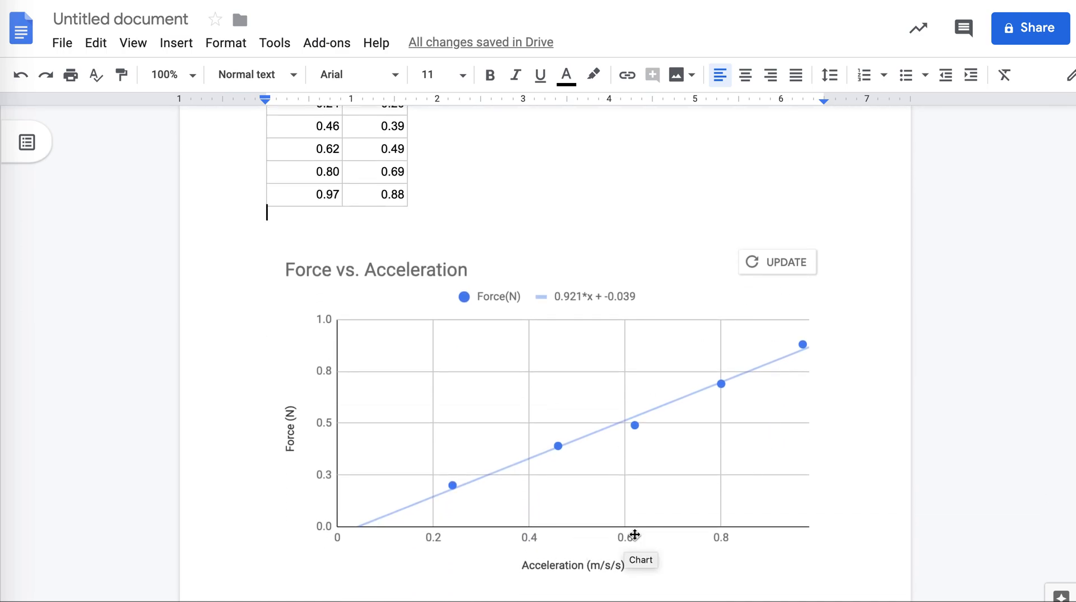
click(777, 267)
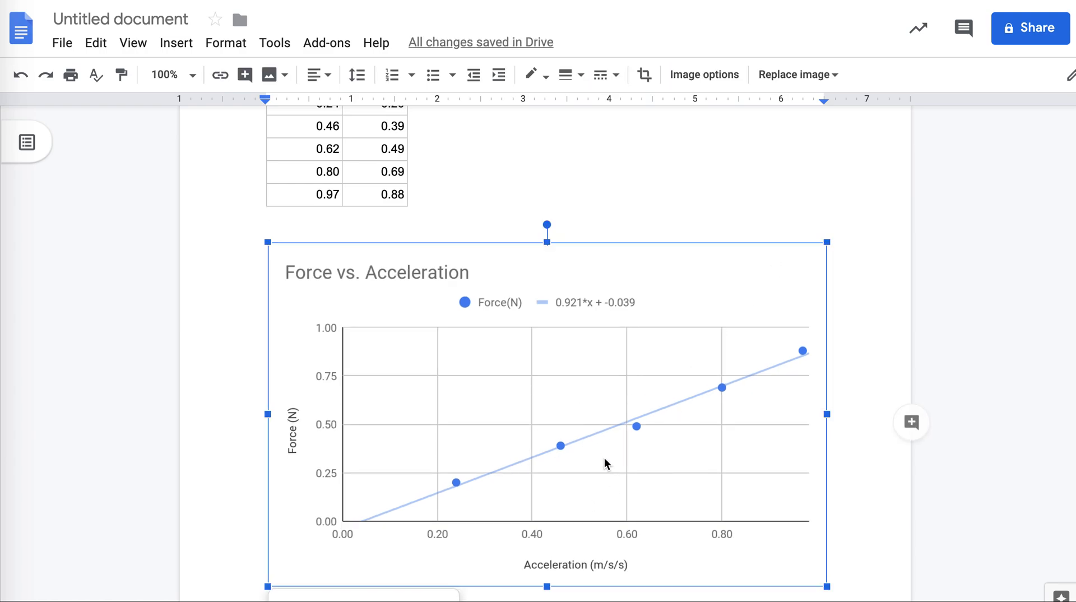
scroll(600, 388, up, 3)
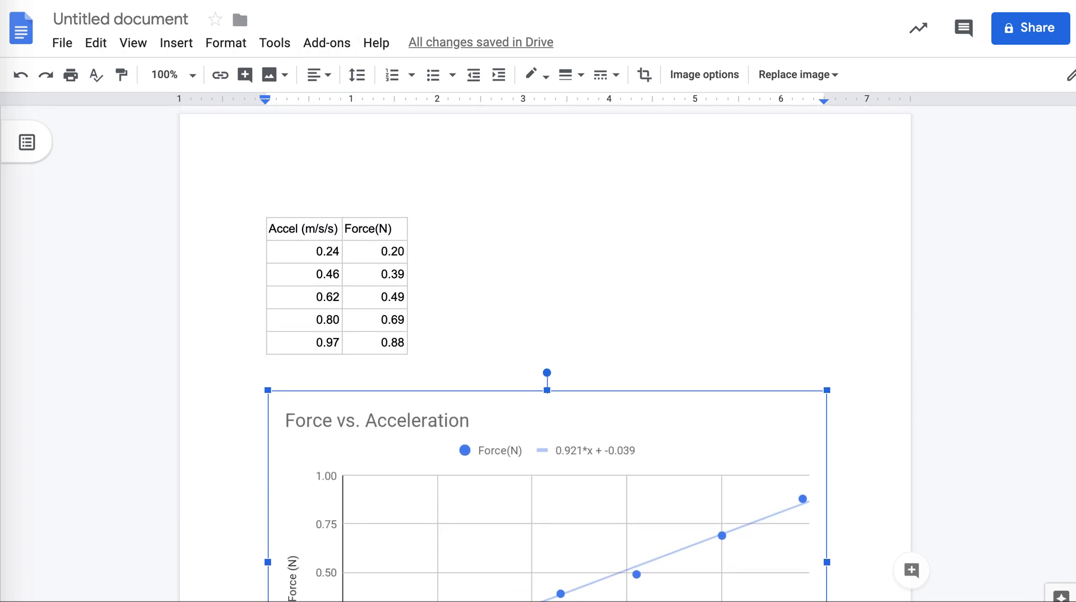
Switch to the lab demo spreadsheet and open the sheet with the Physics Optics Data Demo table
click(224, 3)
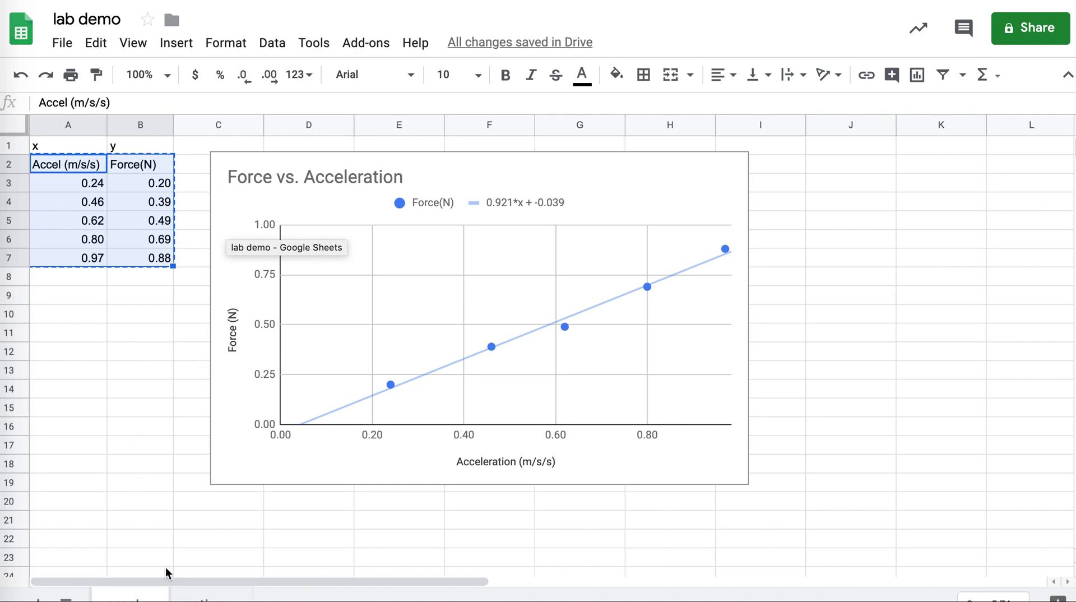
click(199, 597)
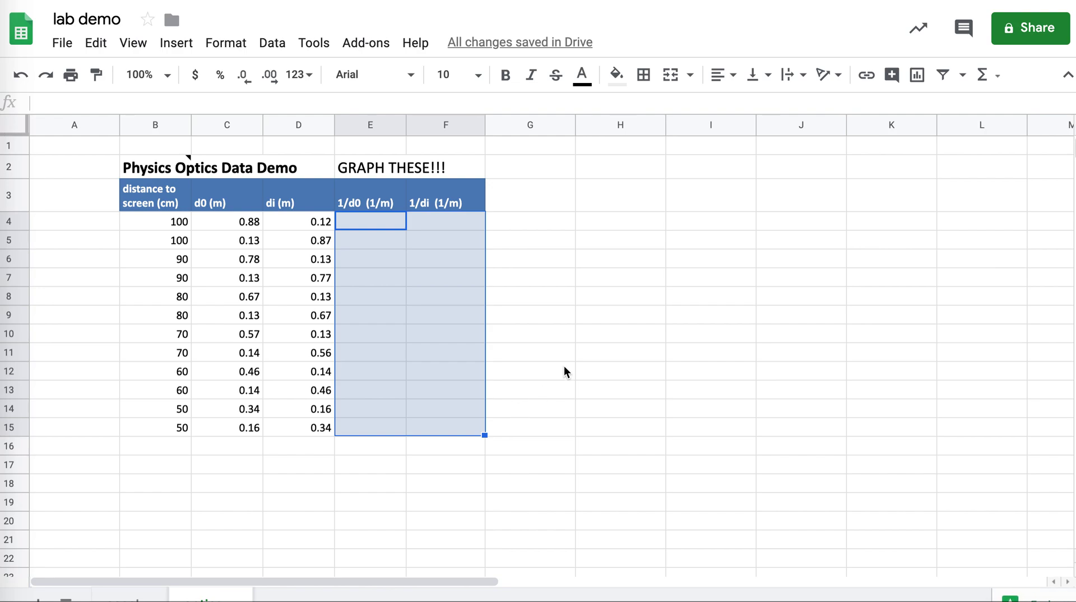
click(528, 299)
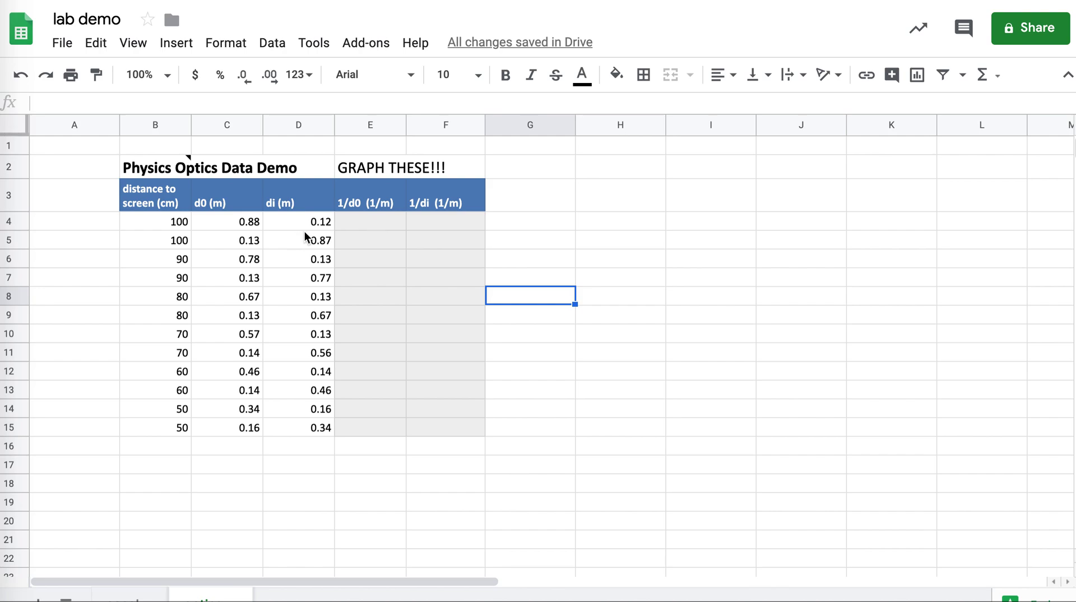
Enter the formula =1/C4 in cell E4 to calculate the first 1/d0 value
click(355, 223)
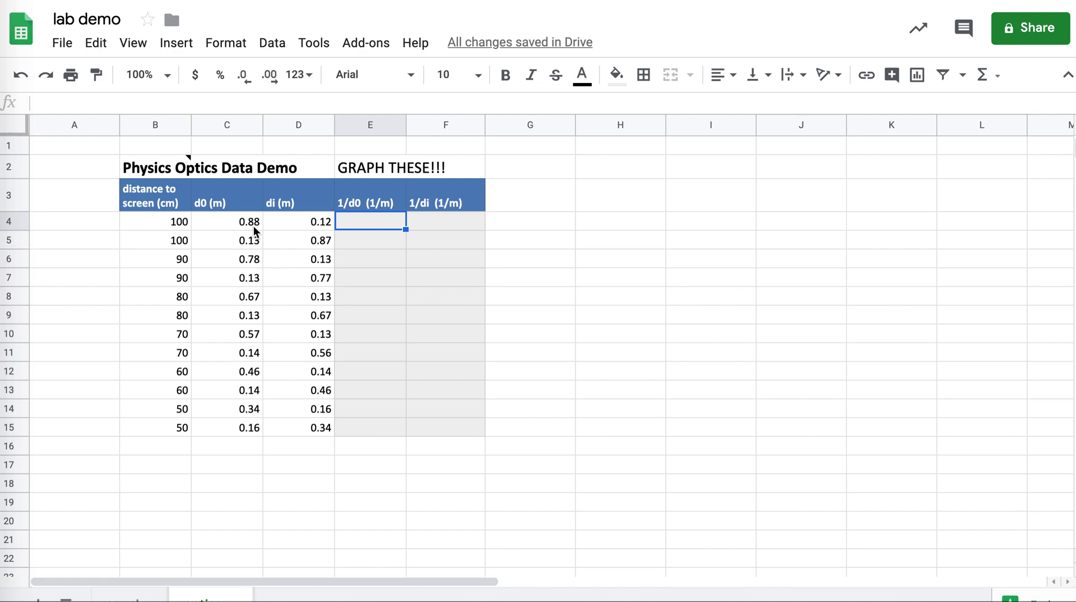
double_click(357, 221)
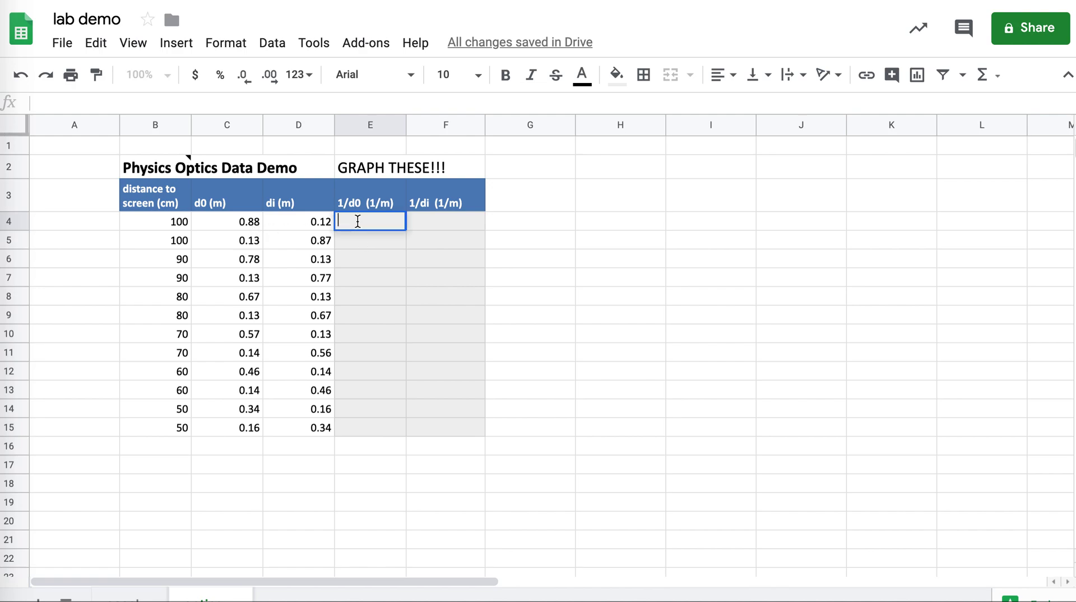
text(=)
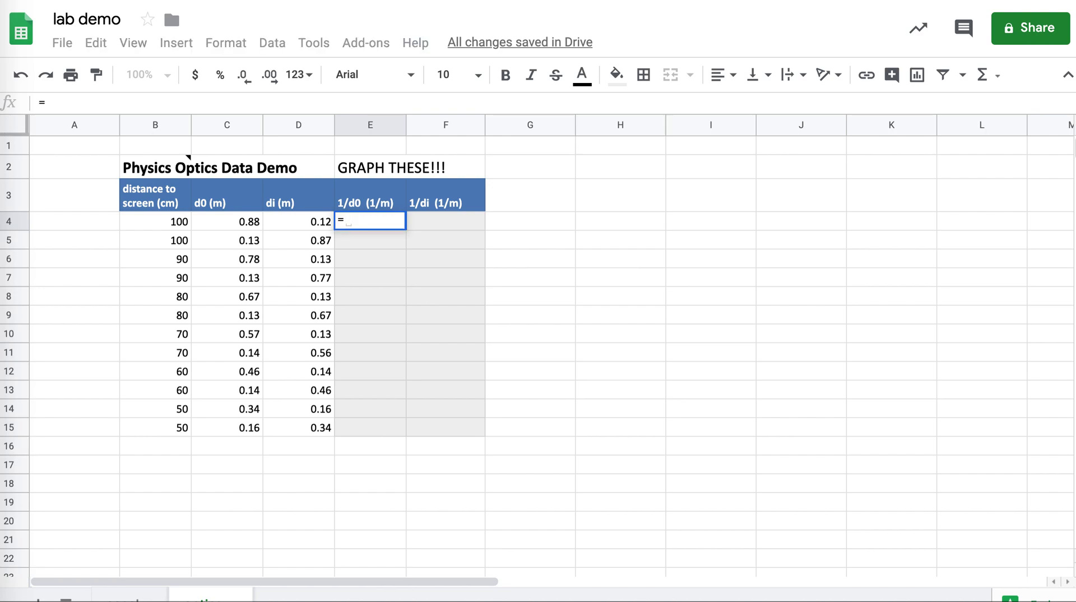
text(1/)
click(250, 226)
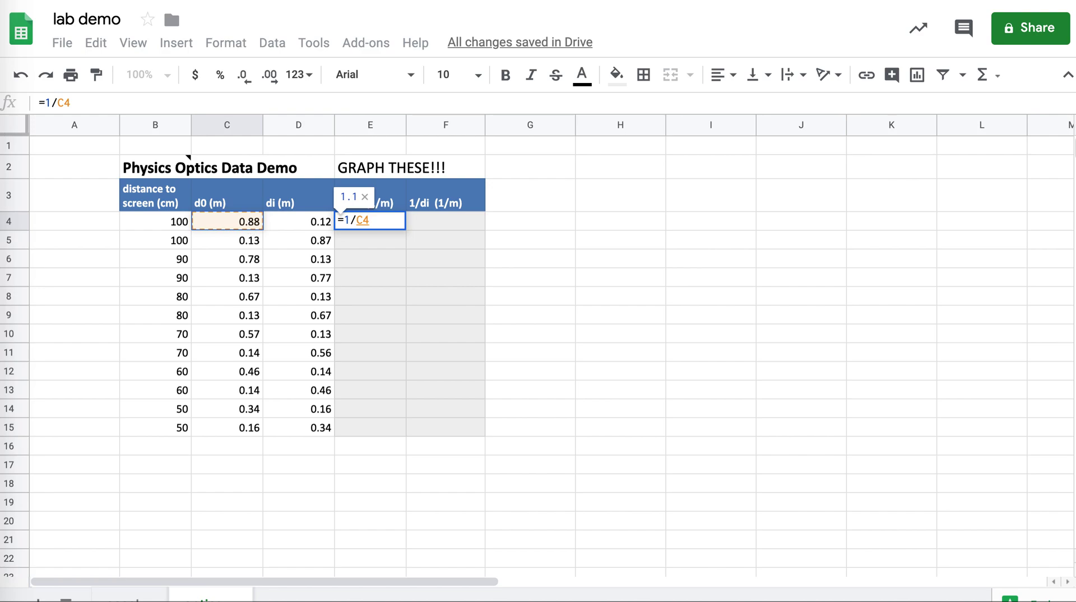
key(Return)
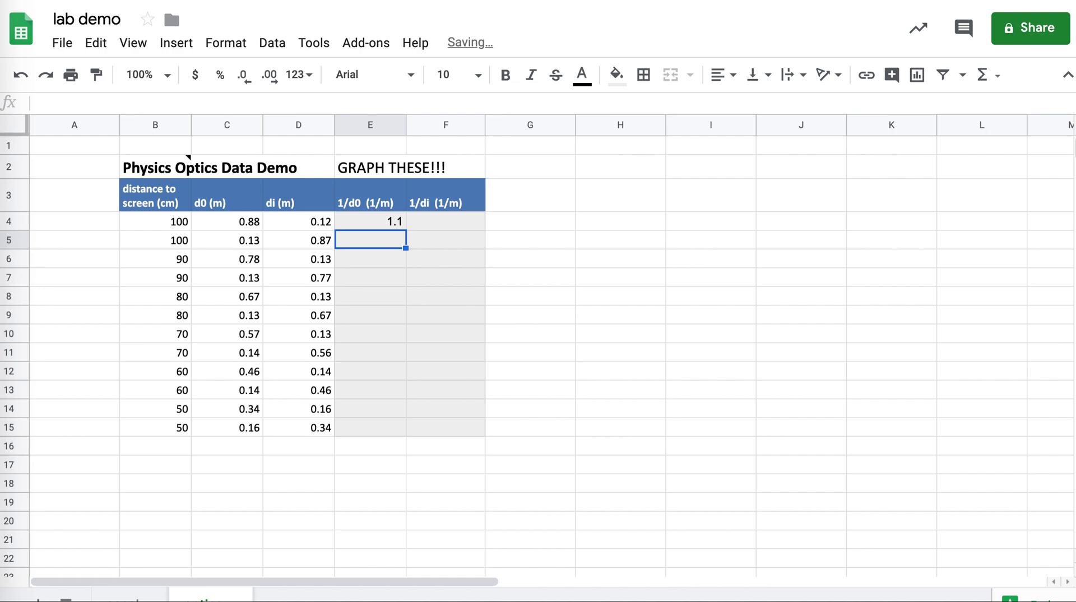
Enter the formula =1/D4 in cell F4 to calculate the first 1/di value
click(439, 218)
text(=)
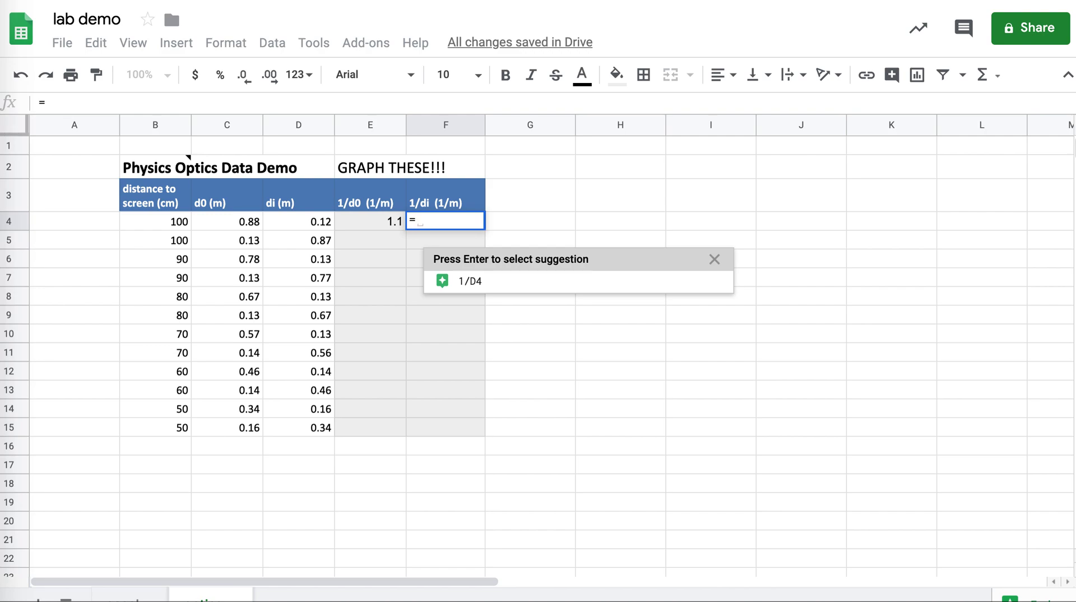
text(1/)
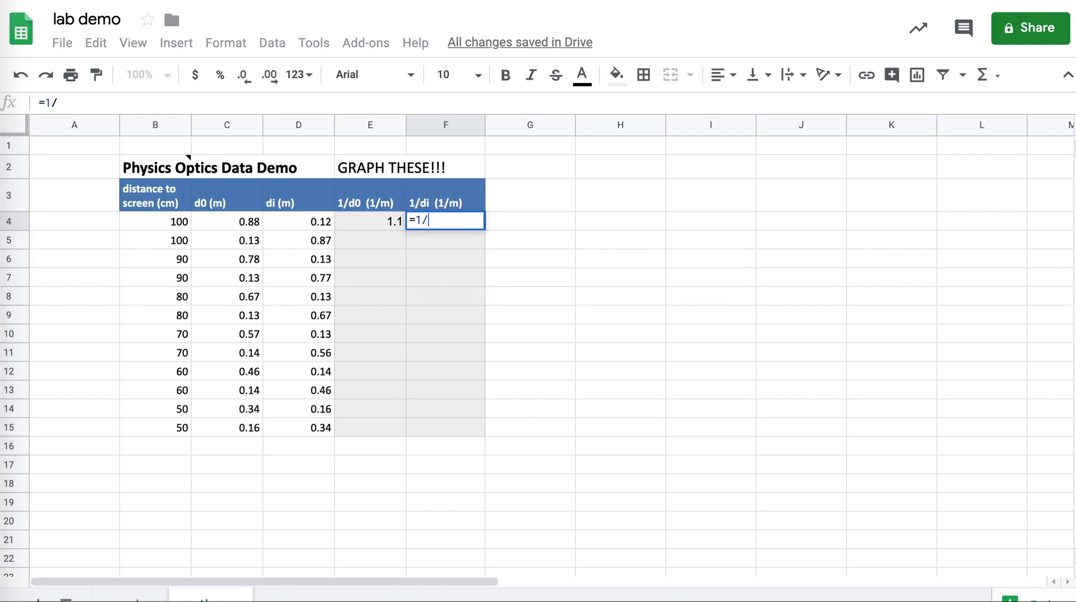
click(315, 226)
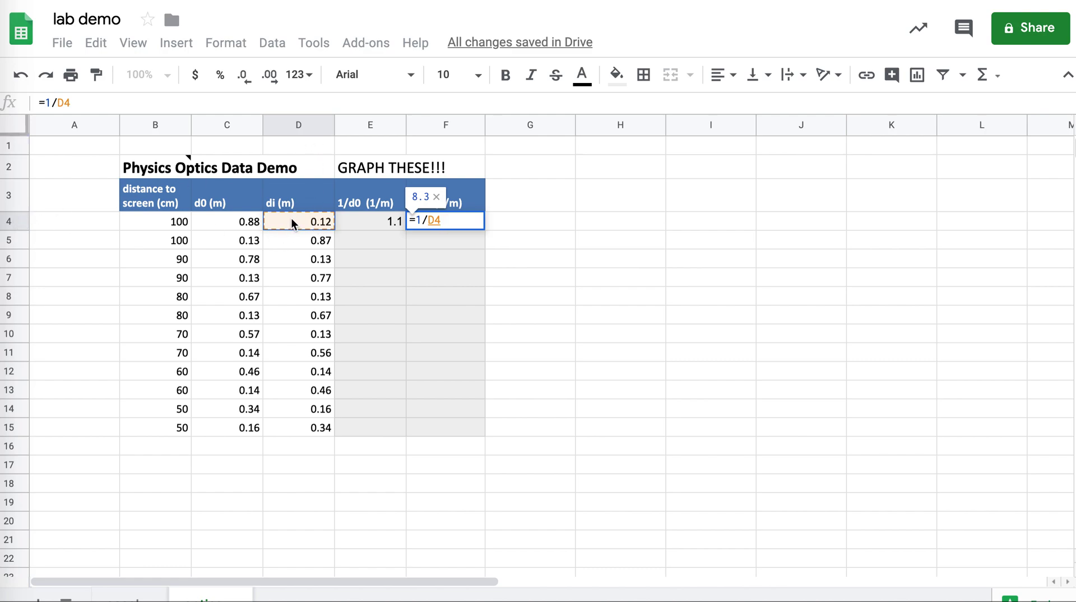
key(Return)
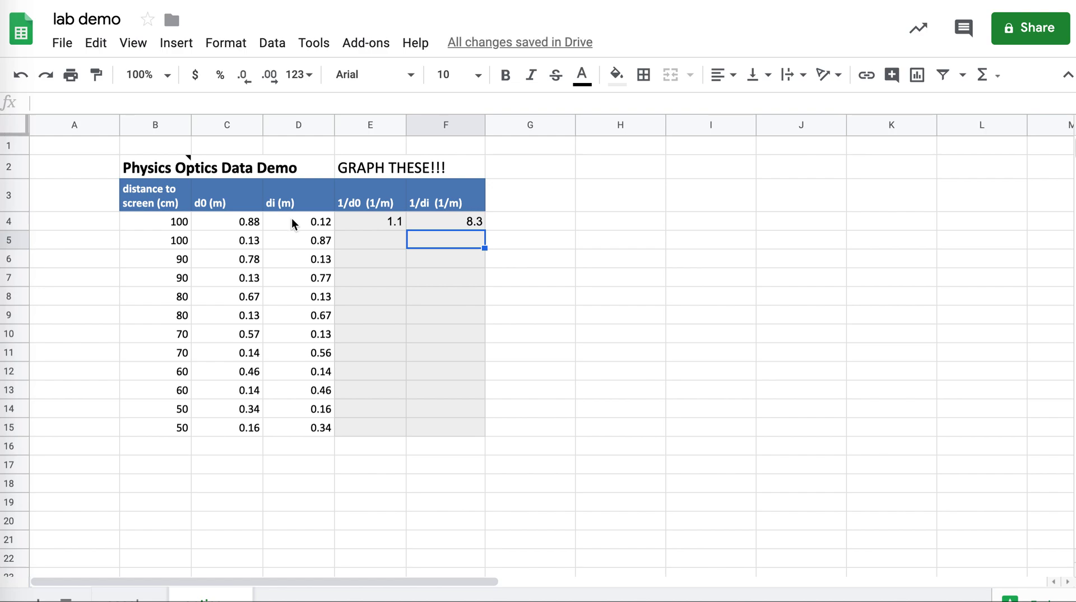
Fill the reciprocal formulas in E4:F4 down through row 15
click(382, 223)
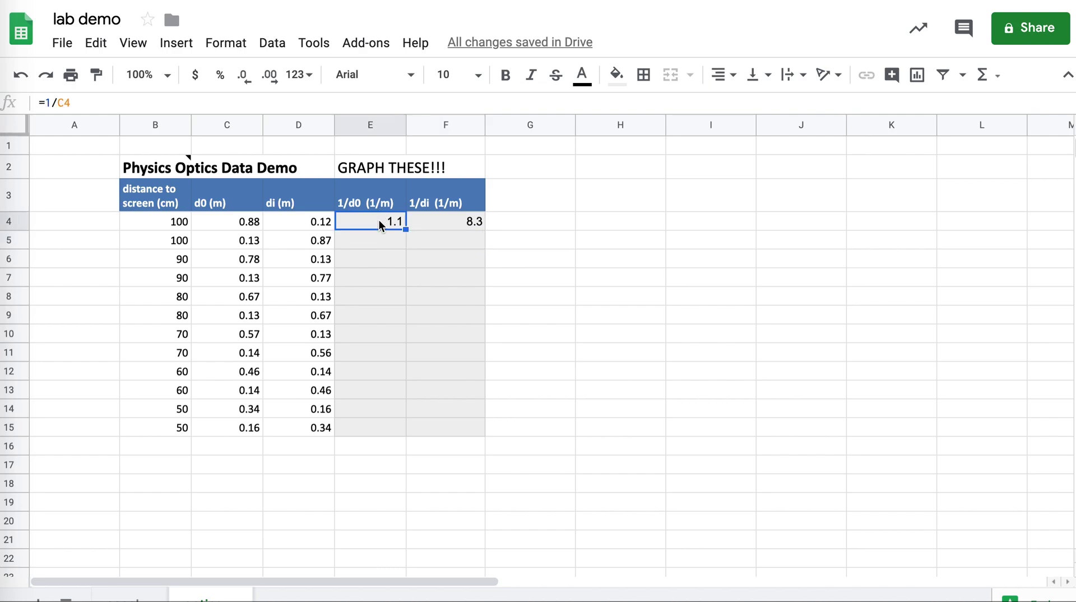
click(432, 227)
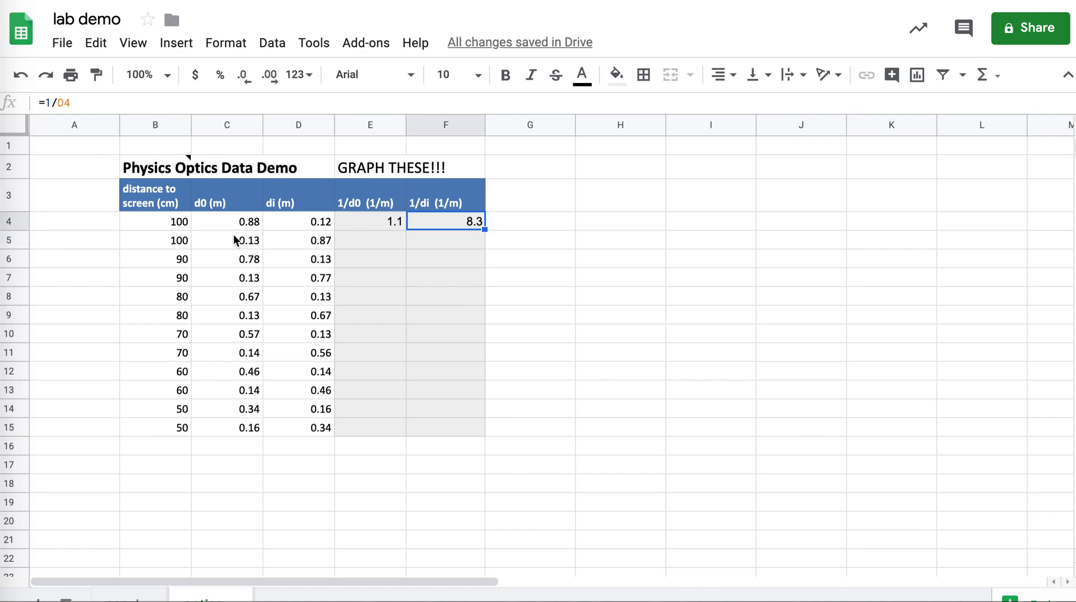
click(368, 219)
shift+click(431, 222)
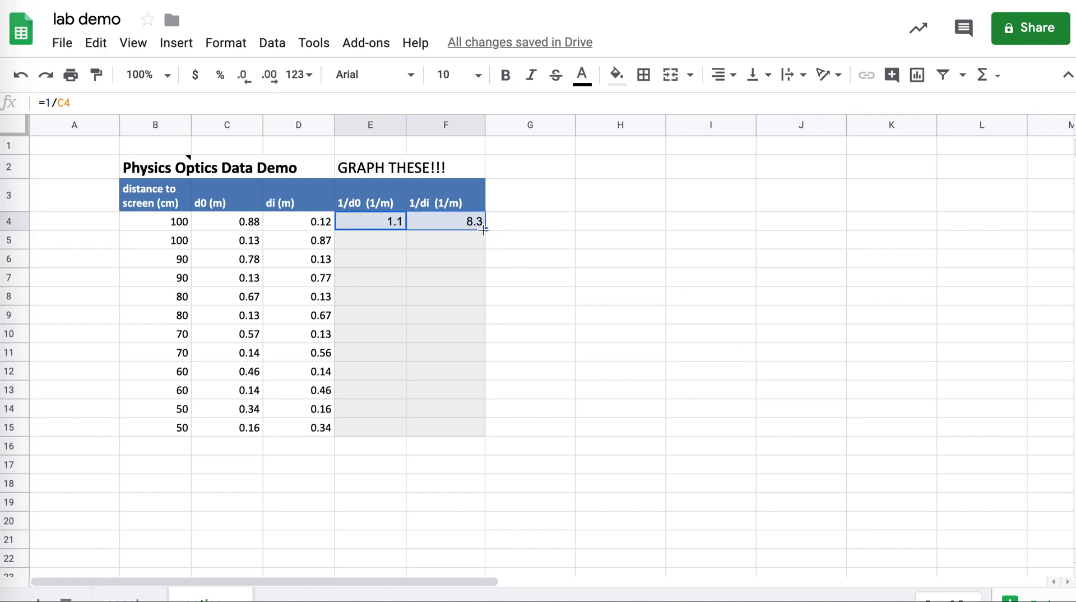
drag(486, 229, 483, 436)
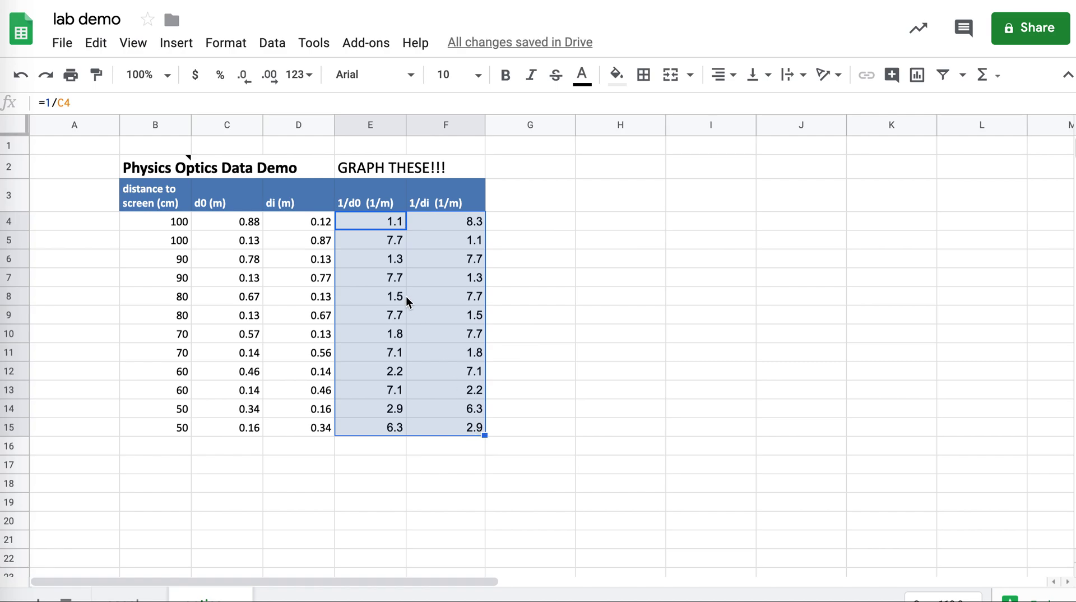
Check the cell references of the filled formulas in E6 and E7 without changing them
double_click(399, 261)
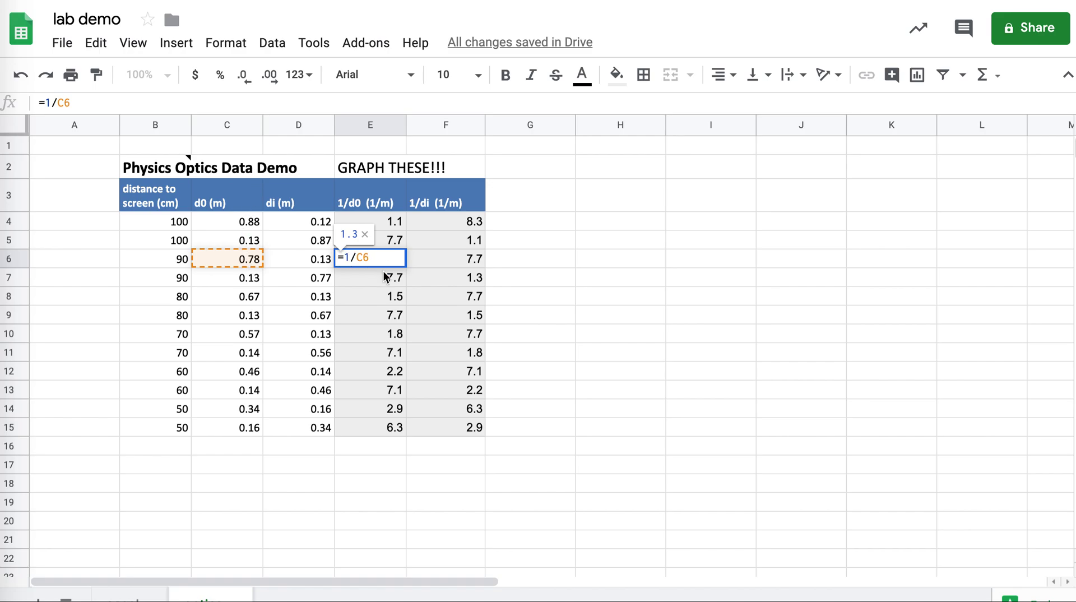
key(Return)
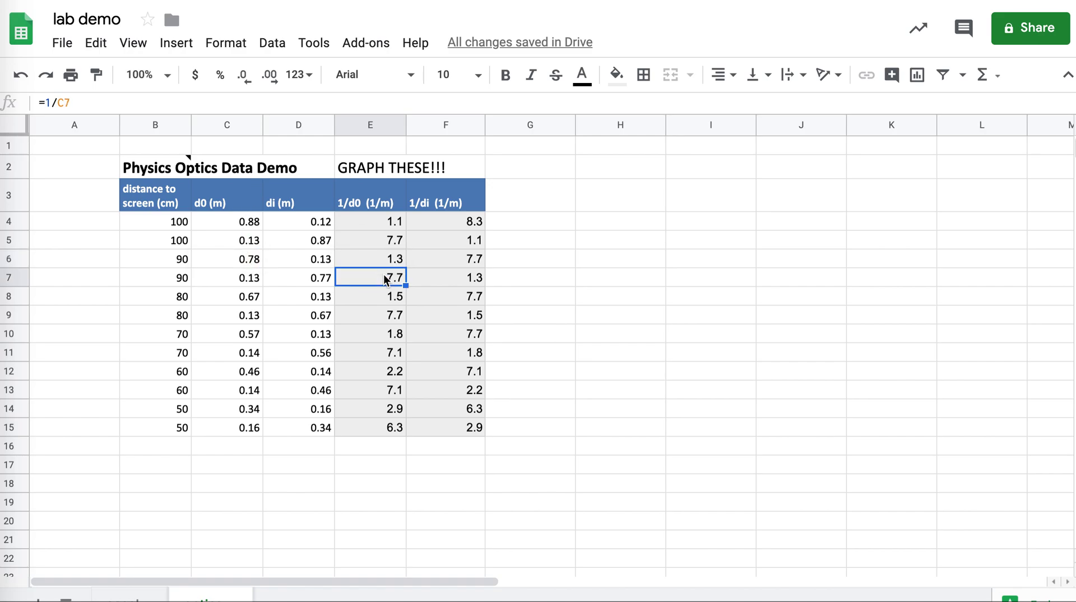
double_click(386, 279)
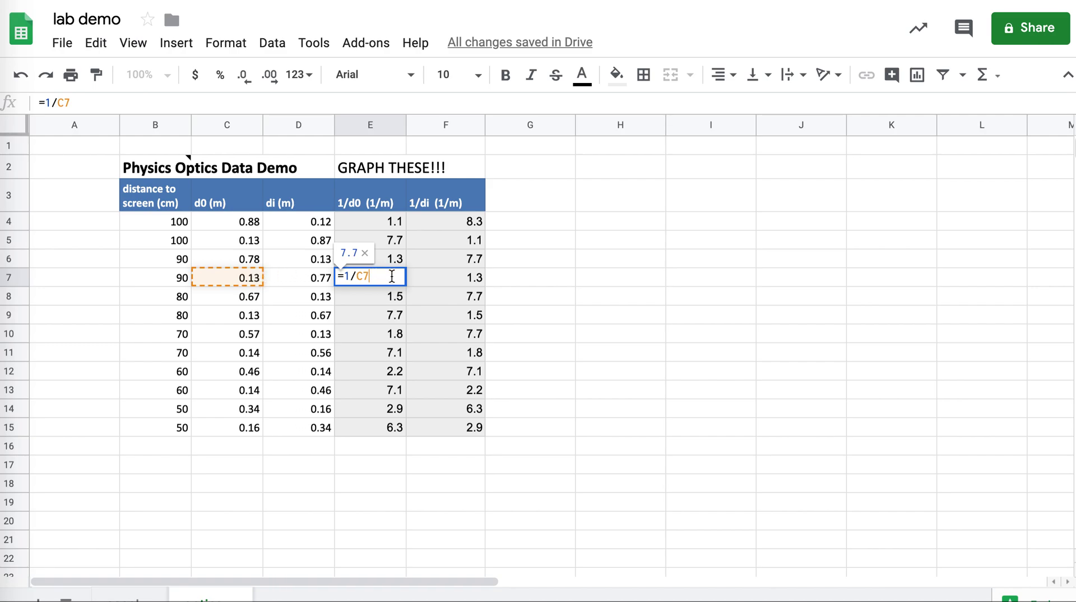
key(Escape)
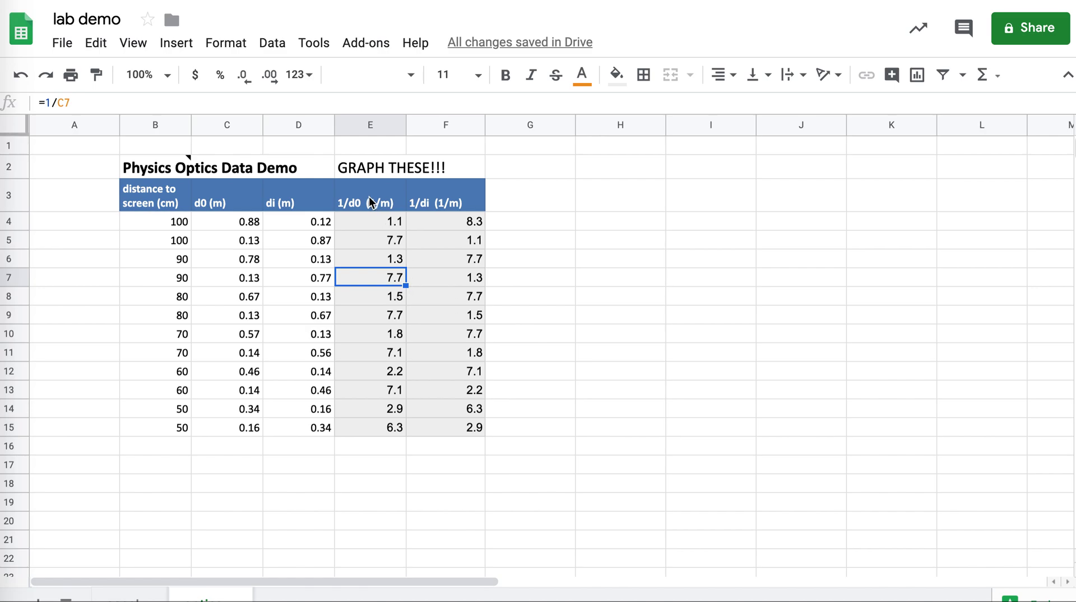
Insert a chart from the 1/d0 and 1/di data in E3:F15 and make it a scatter chart
drag(370, 202, 456, 433)
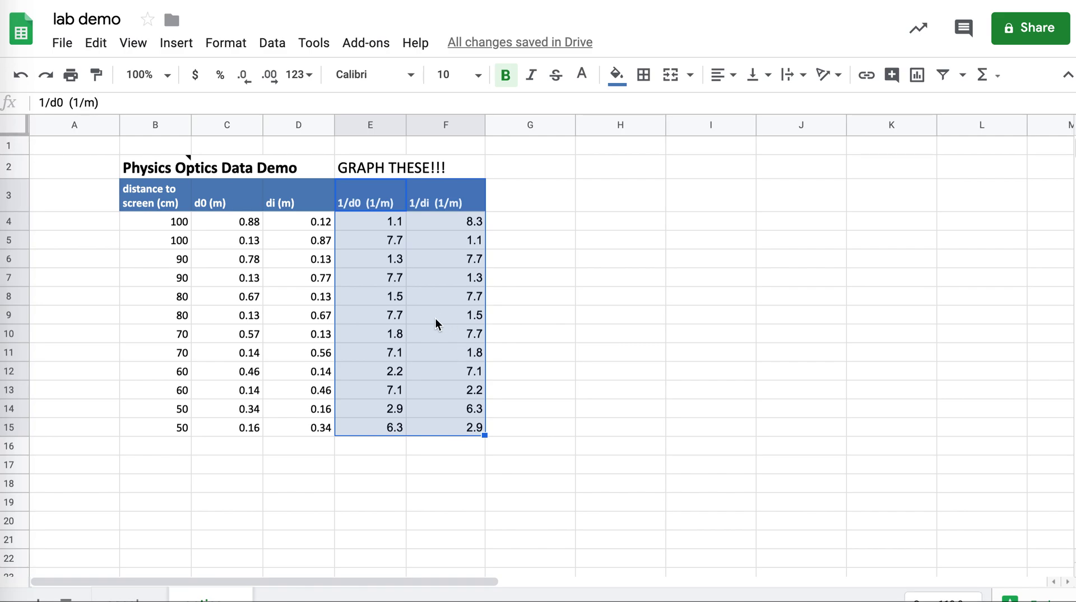
click(176, 43)
click(209, 293)
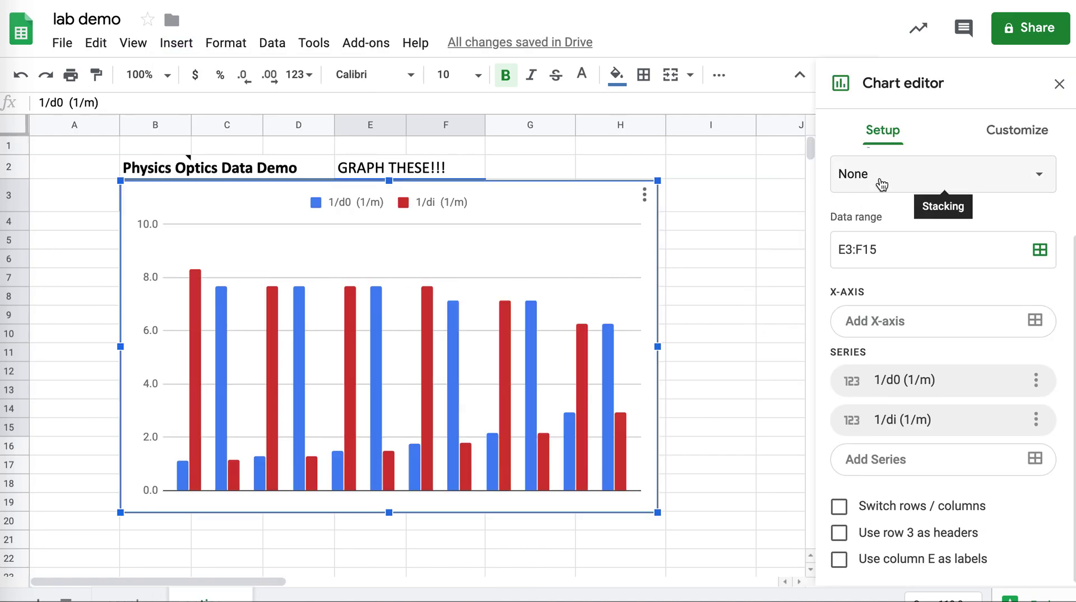
scroll(881, 179, up, 2)
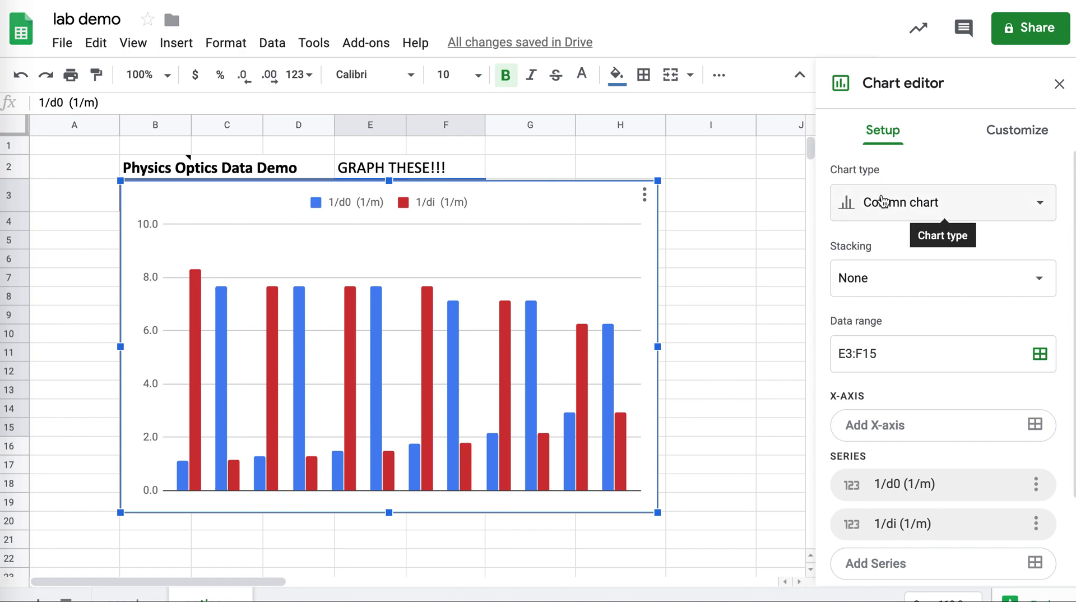
click(883, 199)
scroll(852, 395, down, 4)
scroll(852, 394, down, 2)
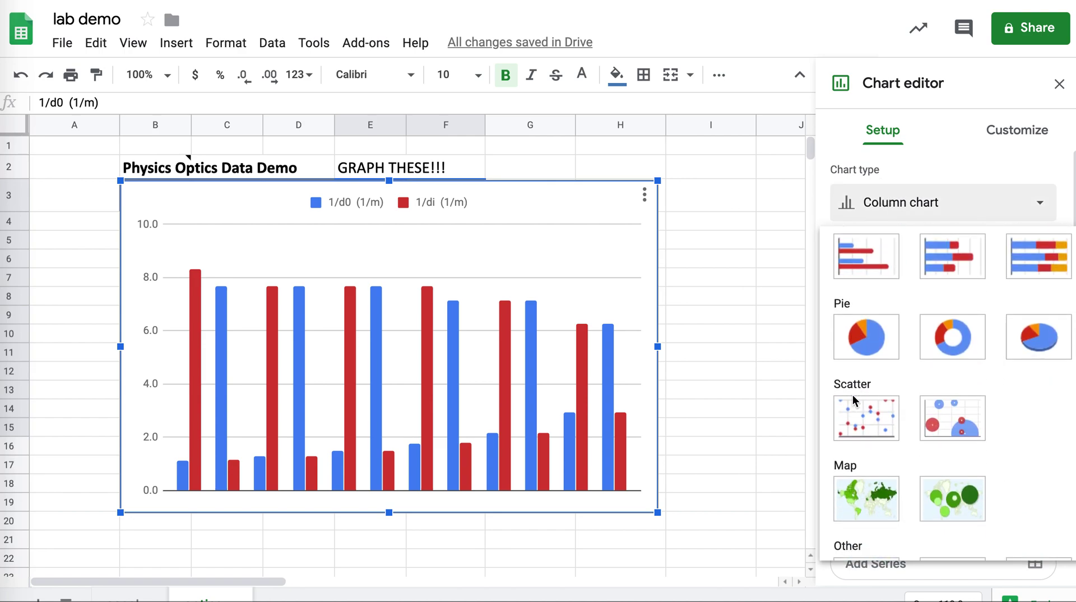
click(853, 394)
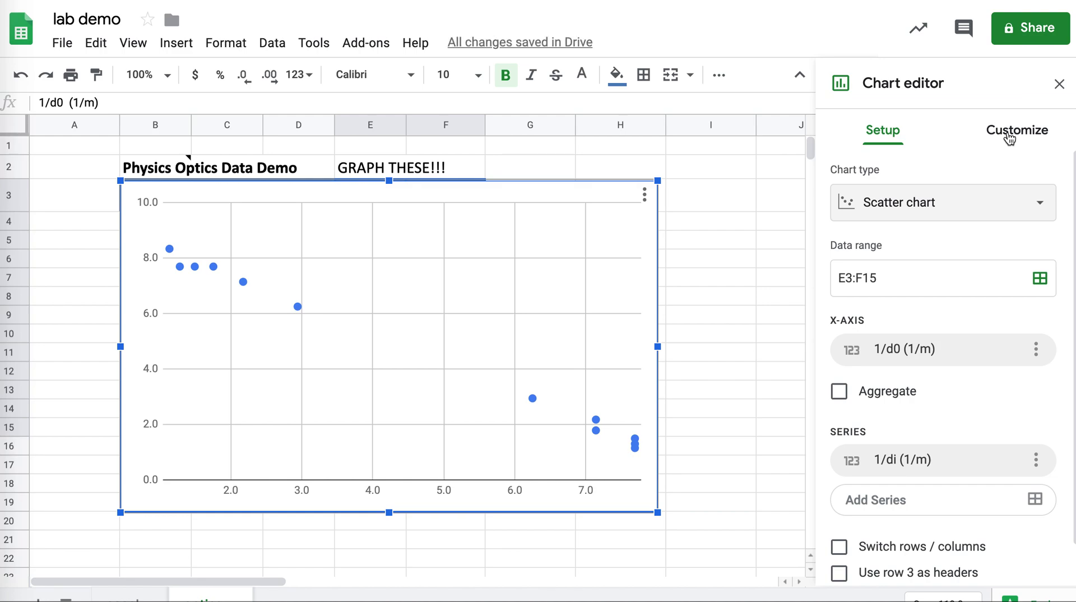
Add a trendline to the 1/di series of the scatter chart
click(1009, 137)
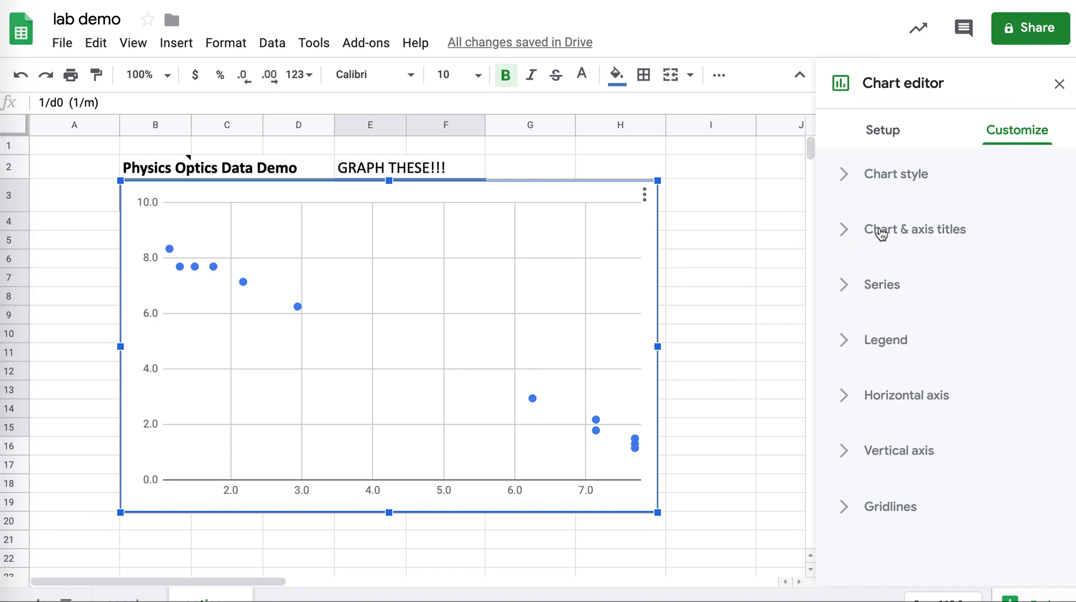
click(864, 285)
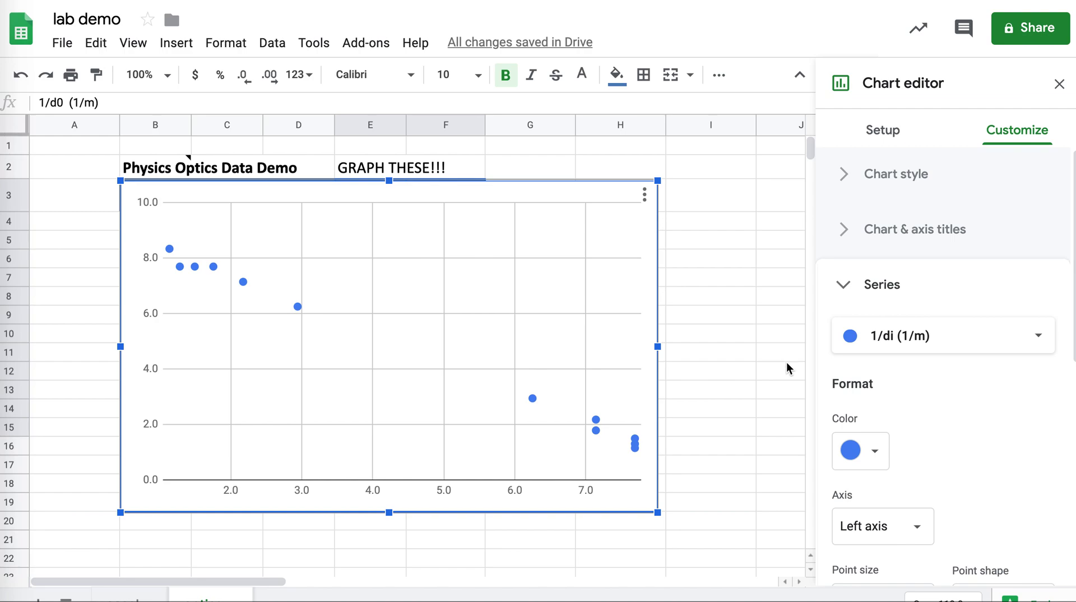
scroll(786, 362, down, 2)
scroll(786, 363, down, 3)
scroll(786, 364, up, 5)
scroll(844, 386, down, 5)
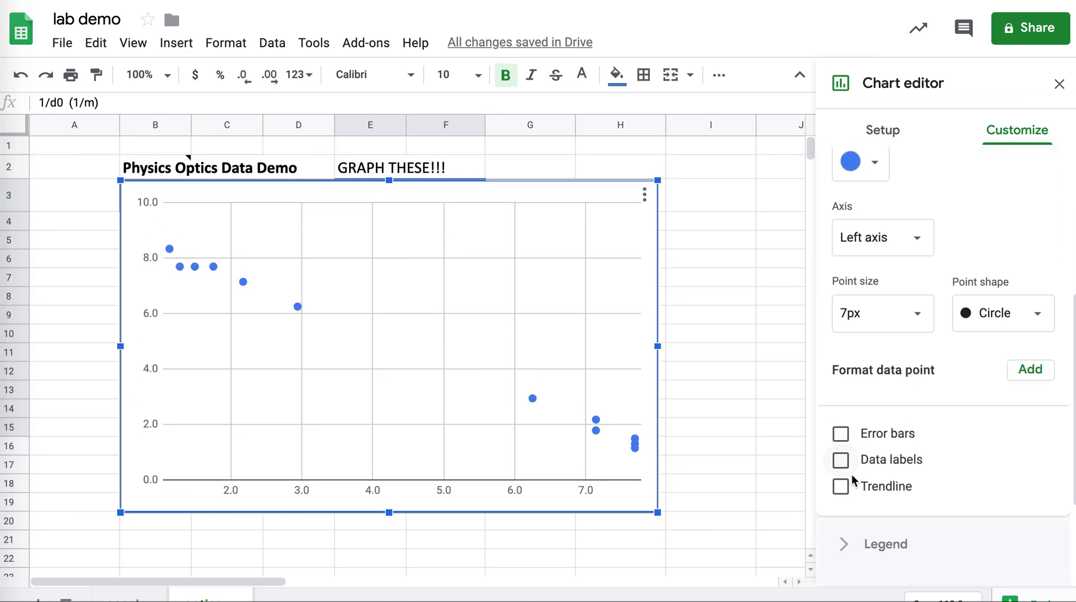
click(842, 487)
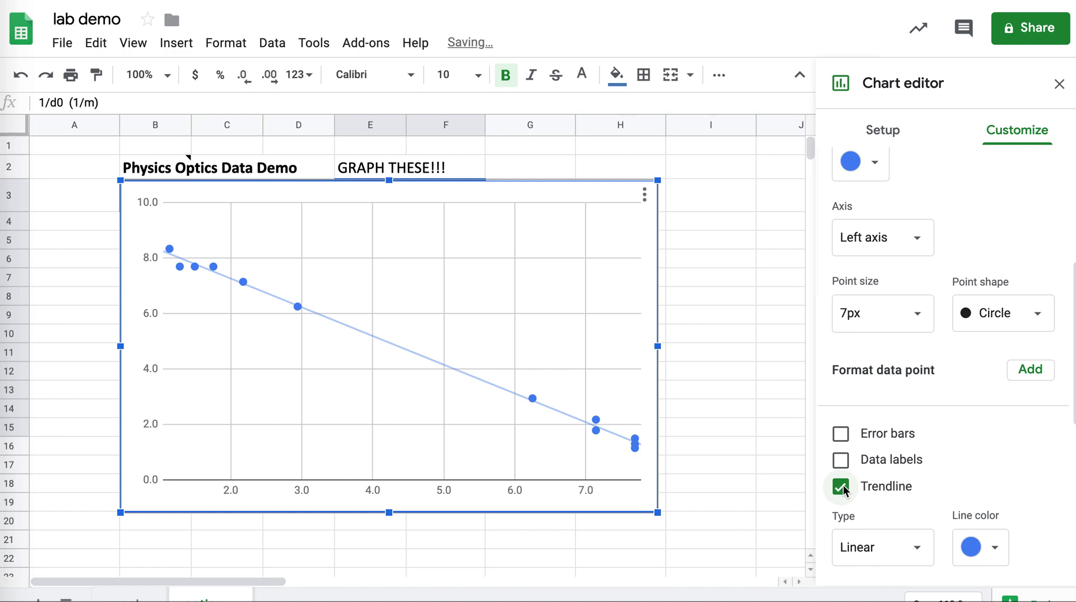
scroll(845, 490, down, 1)
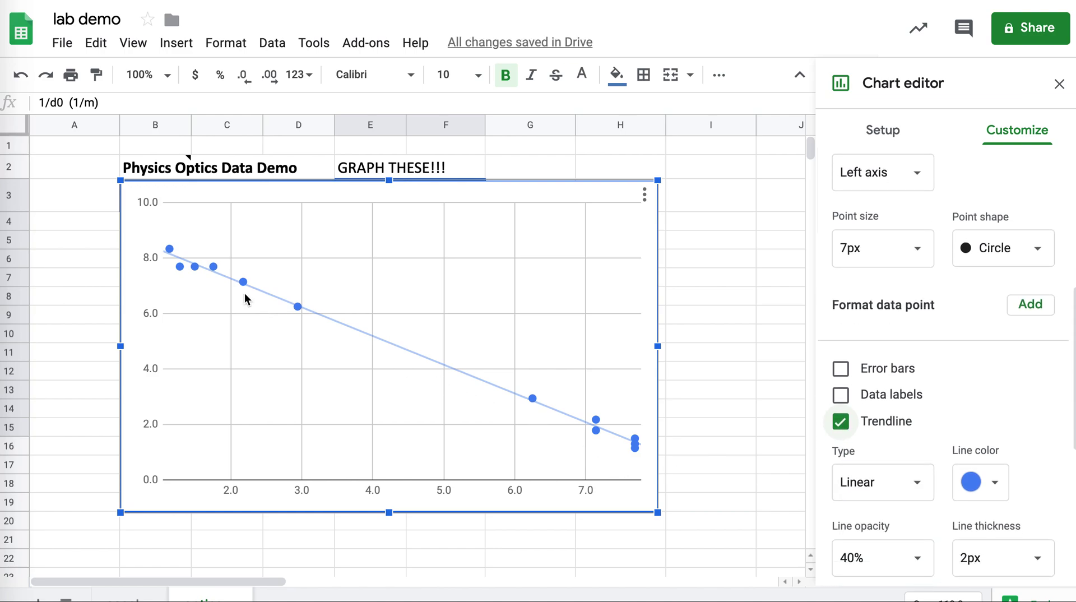
click(874, 483)
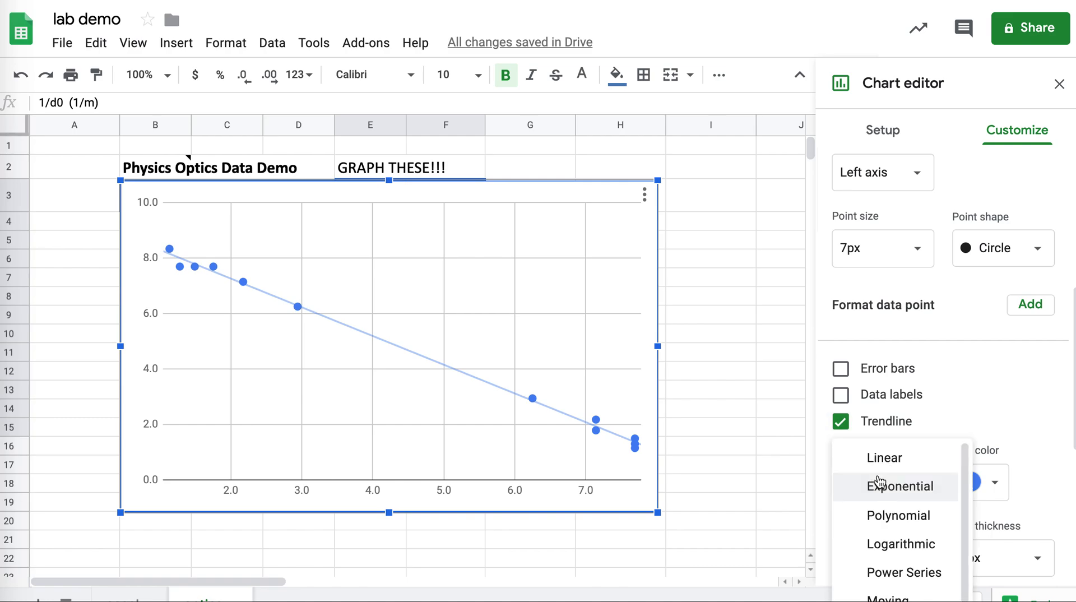
scroll(879, 481, down, 1)
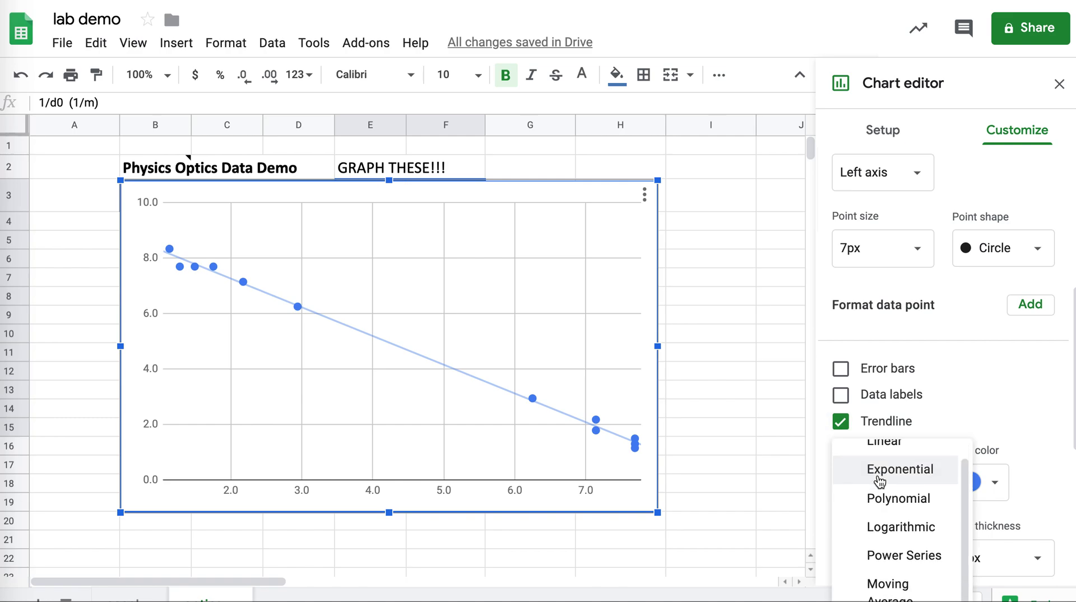
scroll(880, 479, up, 1)
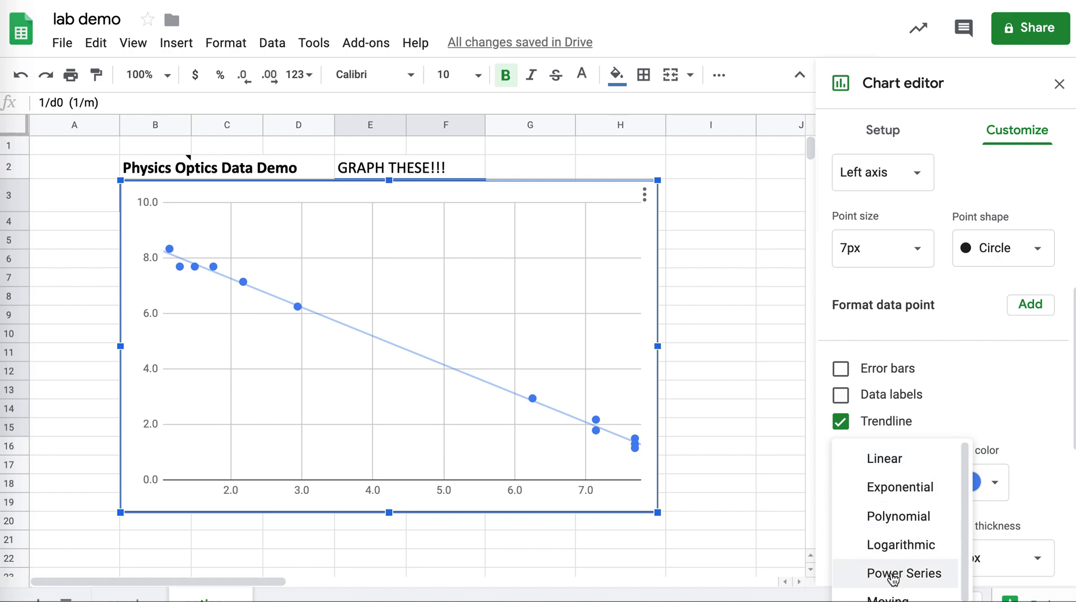
click(954, 396)
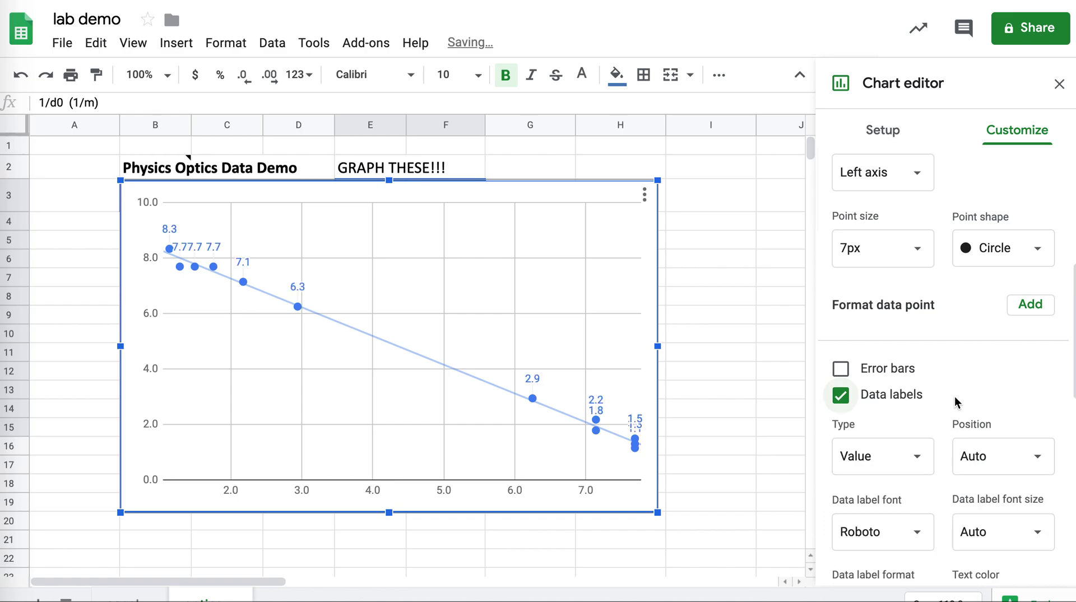
click(860, 460)
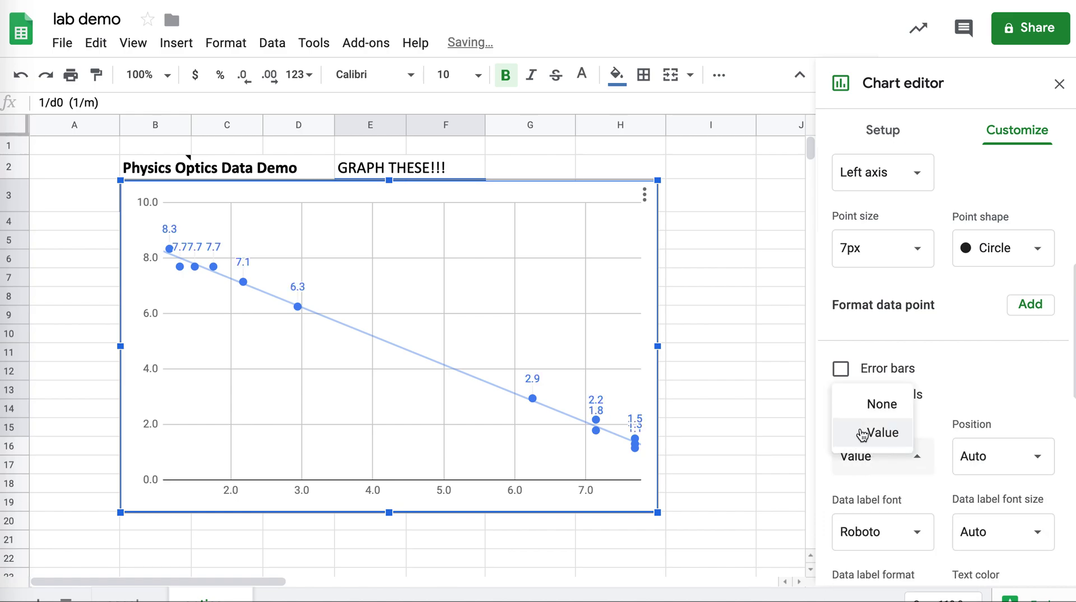
click(874, 403)
Set the trendline's label to Use Equation
scroll(866, 475, down, 2)
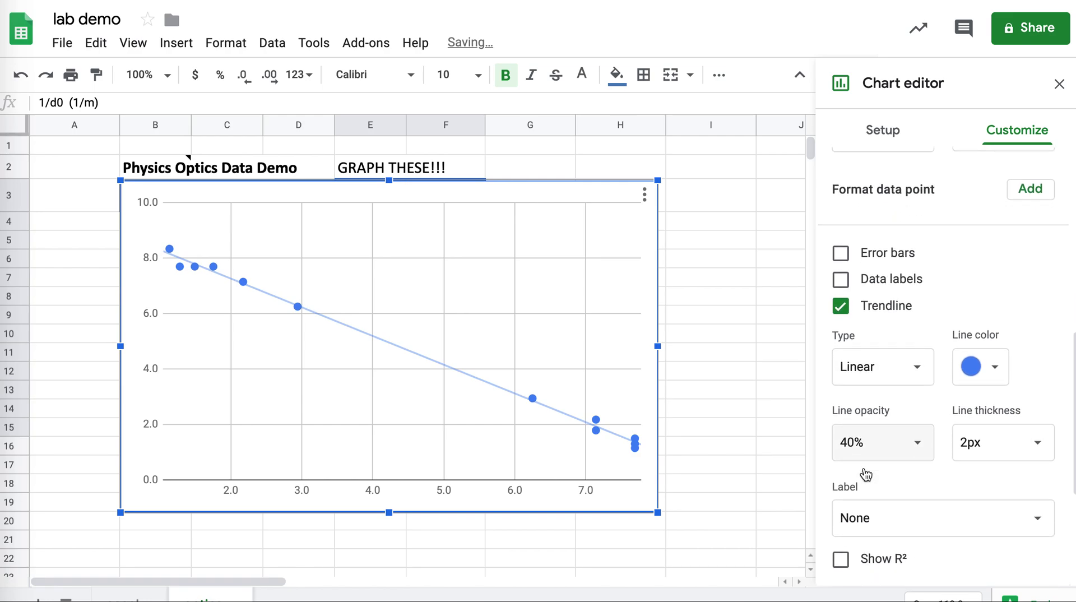
click(875, 519)
click(877, 550)
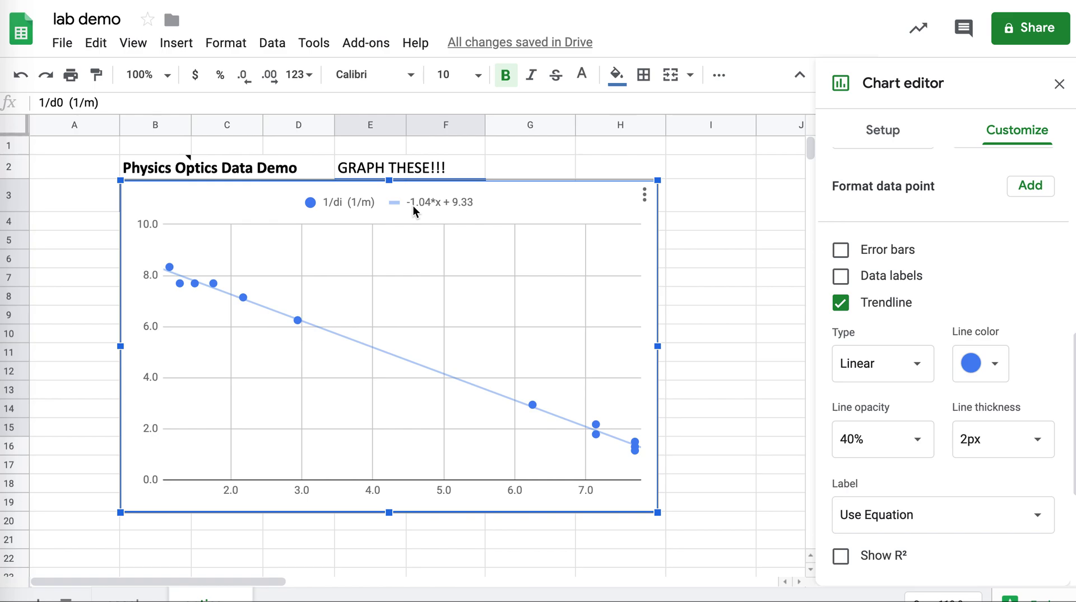
scroll(741, 461, down, 2)
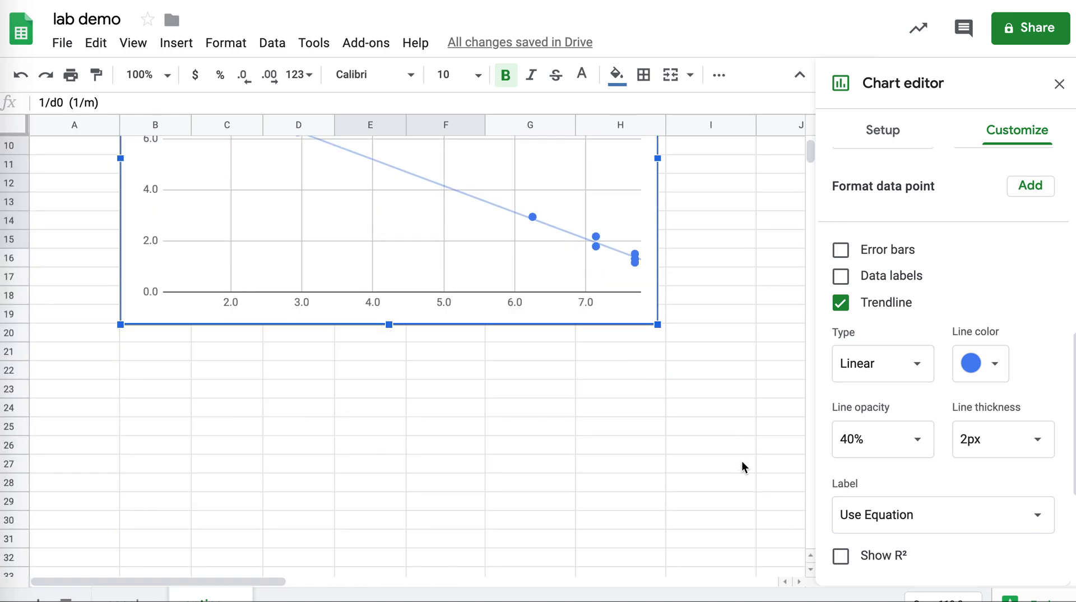
scroll(741, 460, up, 2)
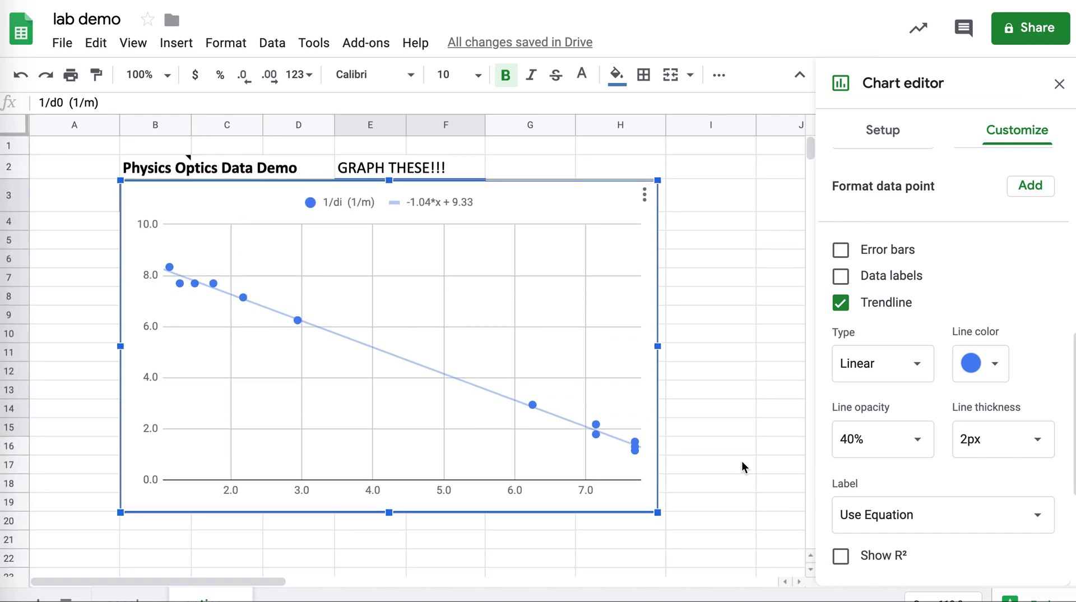